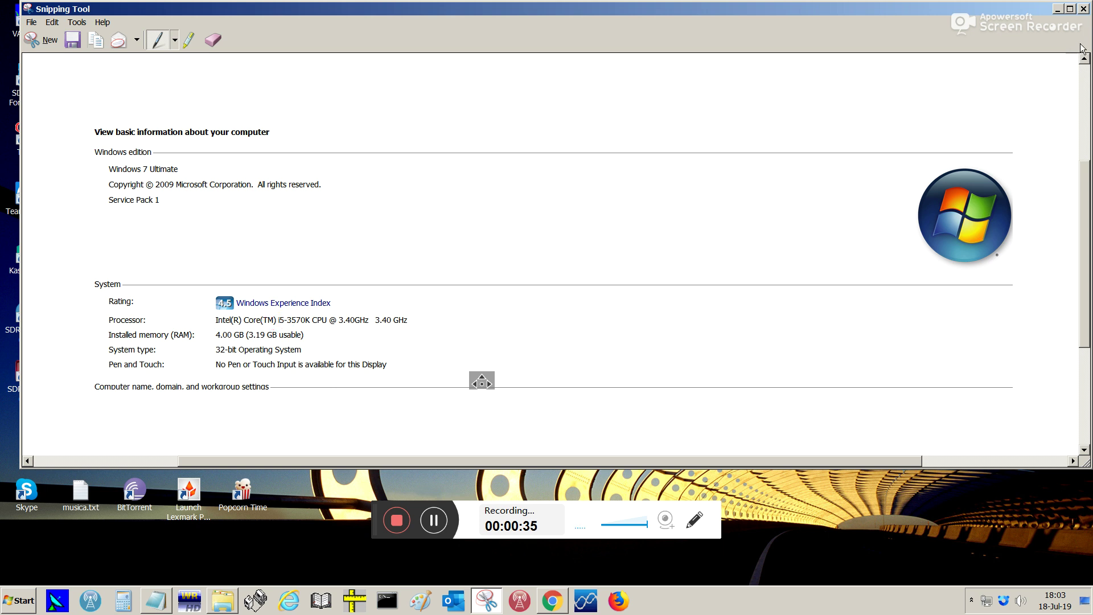
# - Close the system-information snip without saving it and launch SDRConsole (V3)
pyautogui.click(1083, 10)
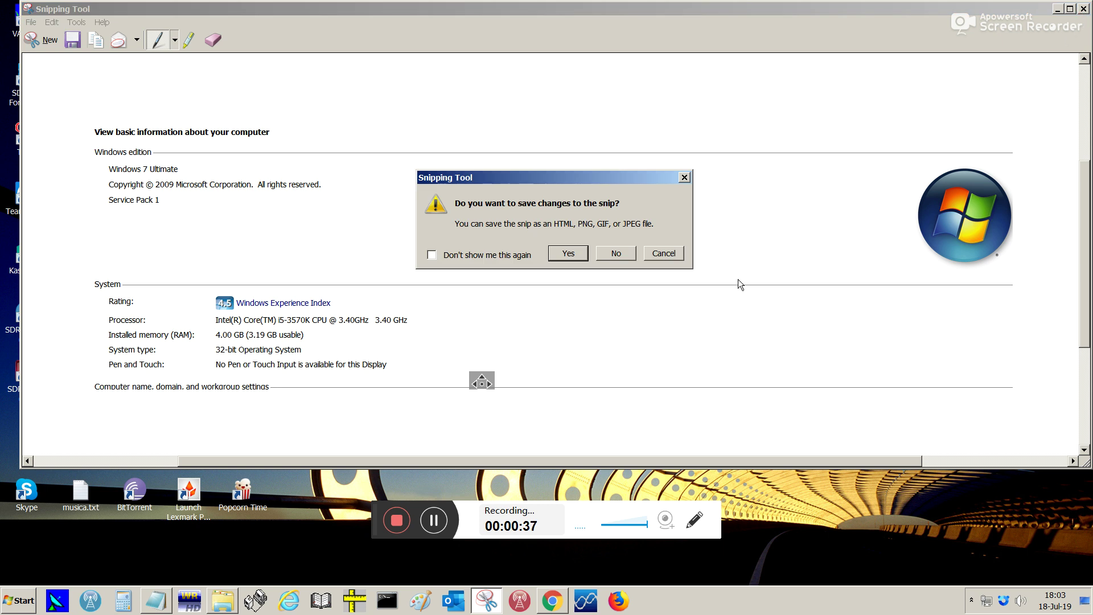
pyautogui.click(626, 253)
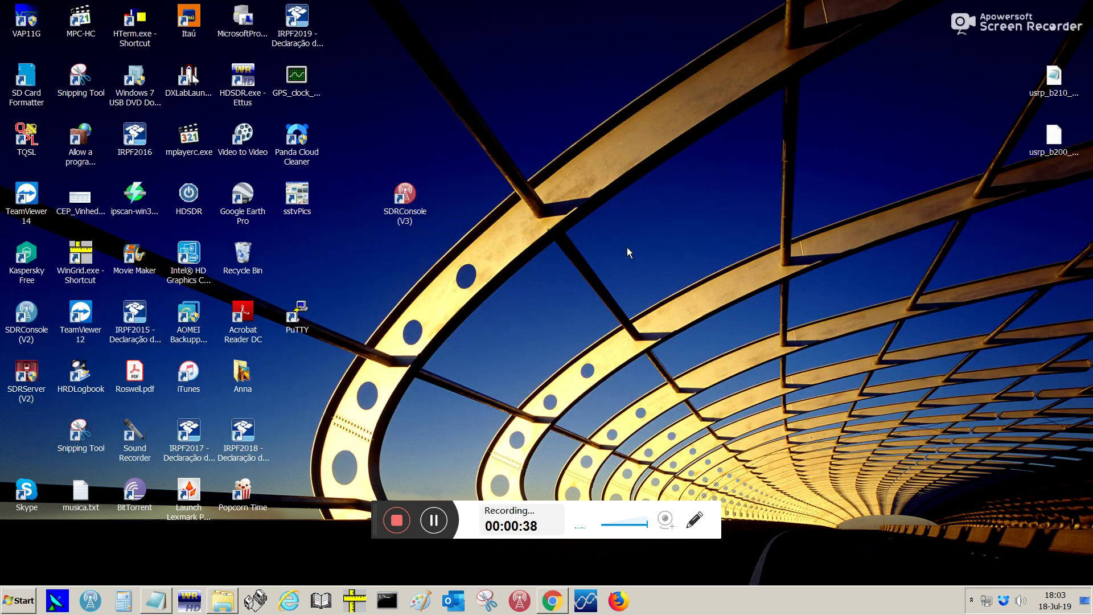
pyautogui.doubleClick(400, 214)
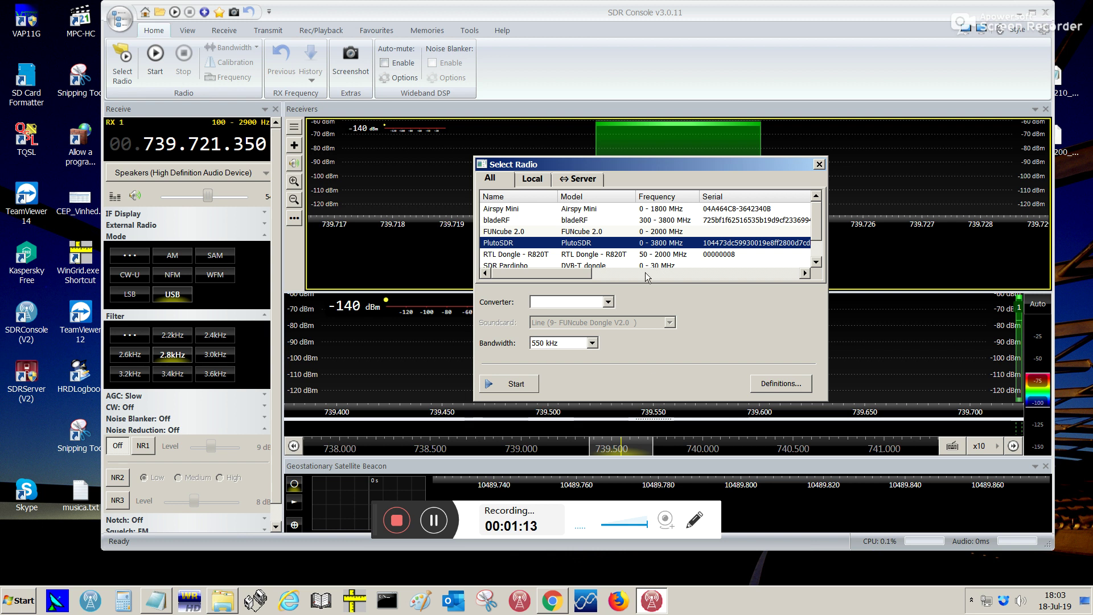
# - Start the PlutoSDR radio with a 550 kHz bandwidth
pyautogui.click(593, 344)
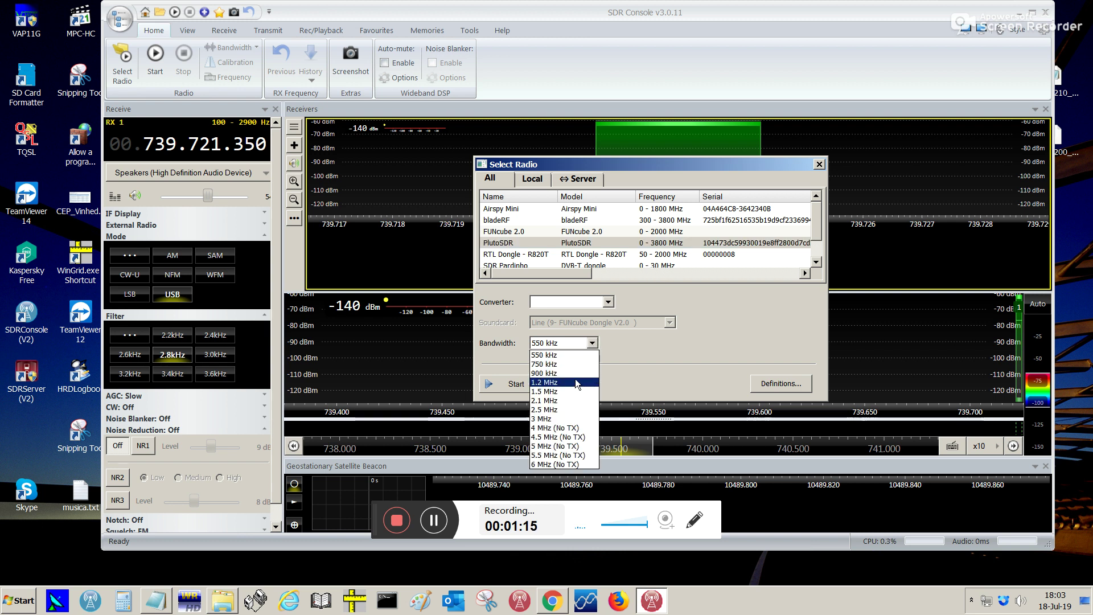
pyautogui.click(562, 341)
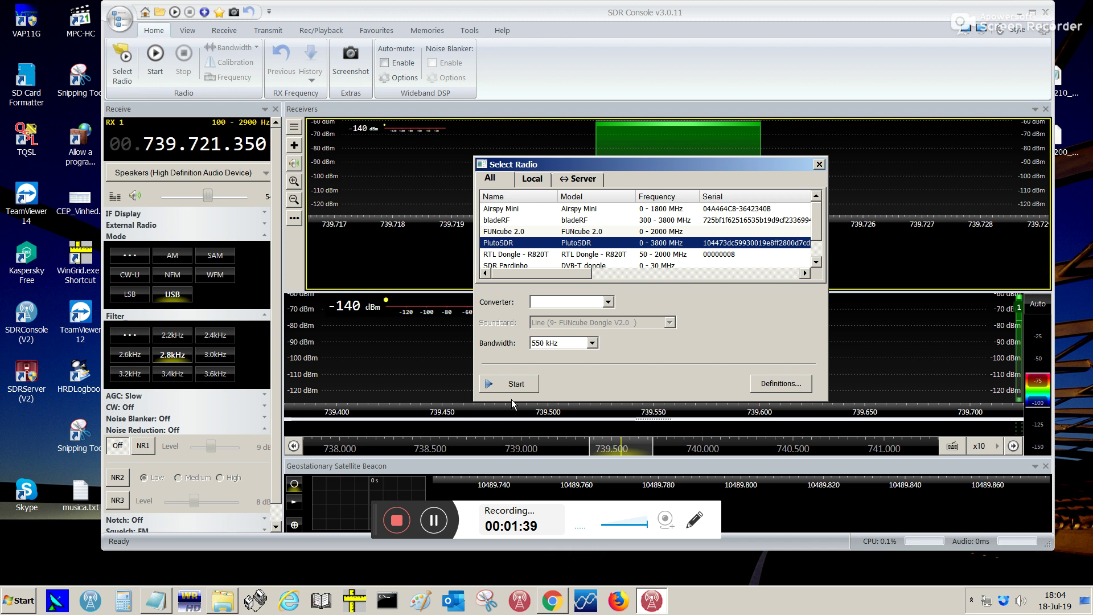
pyautogui.click(522, 390)
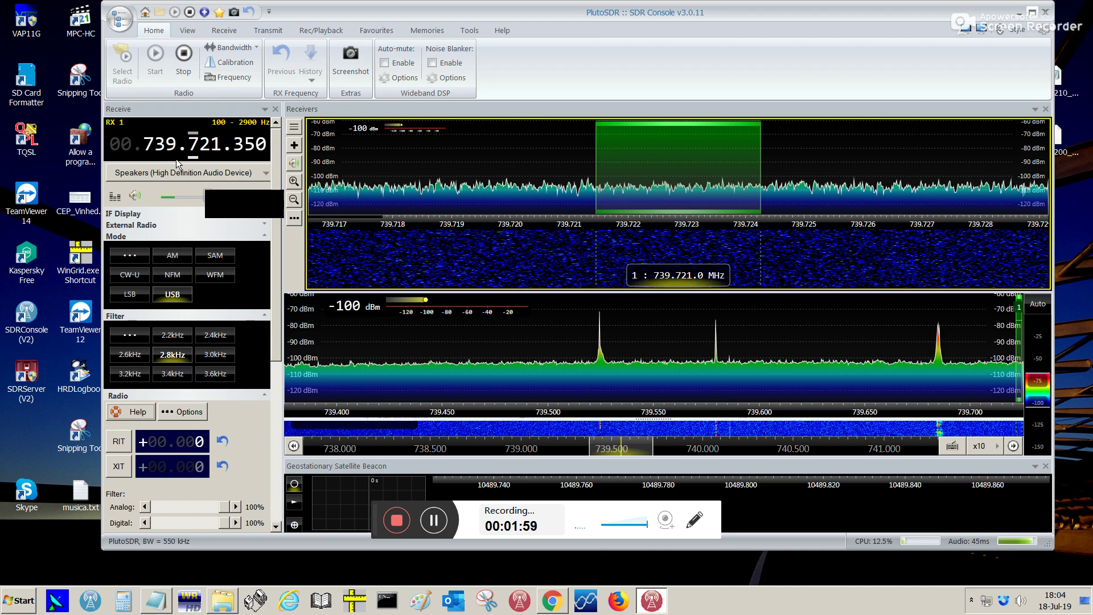
# - Try tuning the receiver in 1 MHz steps up to 741.721.350 and back to 739.721.350
pyautogui.scroll(1, 175, 139)
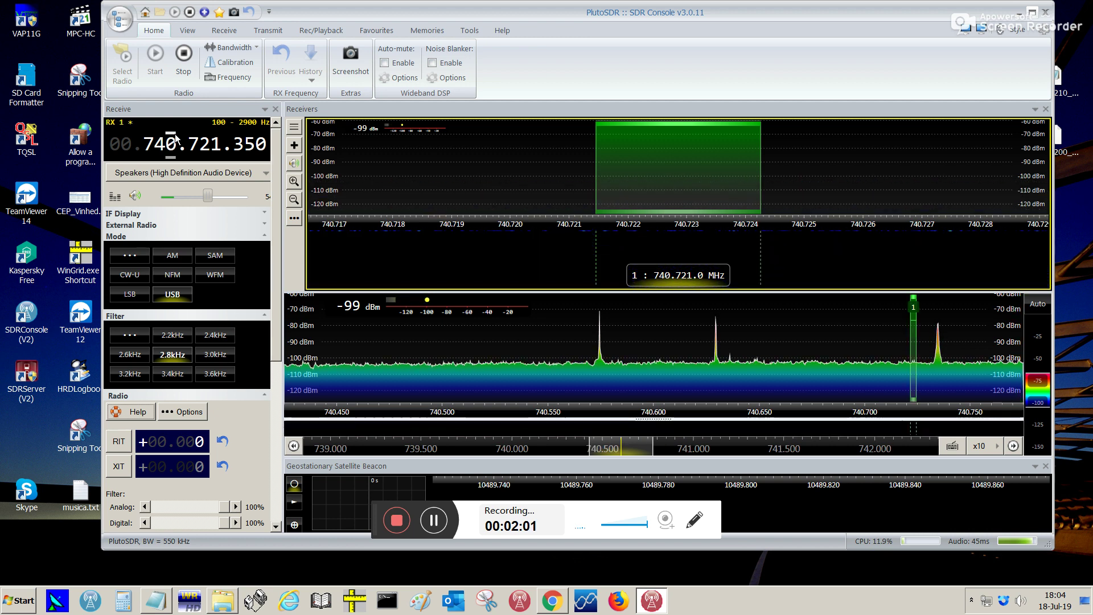
pyautogui.scroll(1, 171, 140)
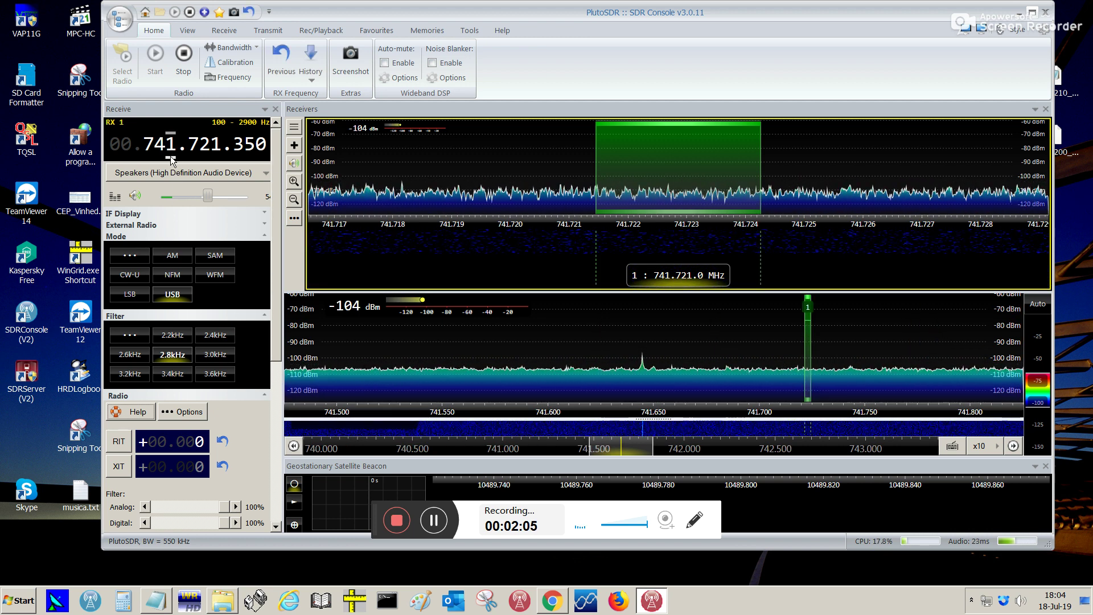
pyautogui.scroll(-2, 171, 153)
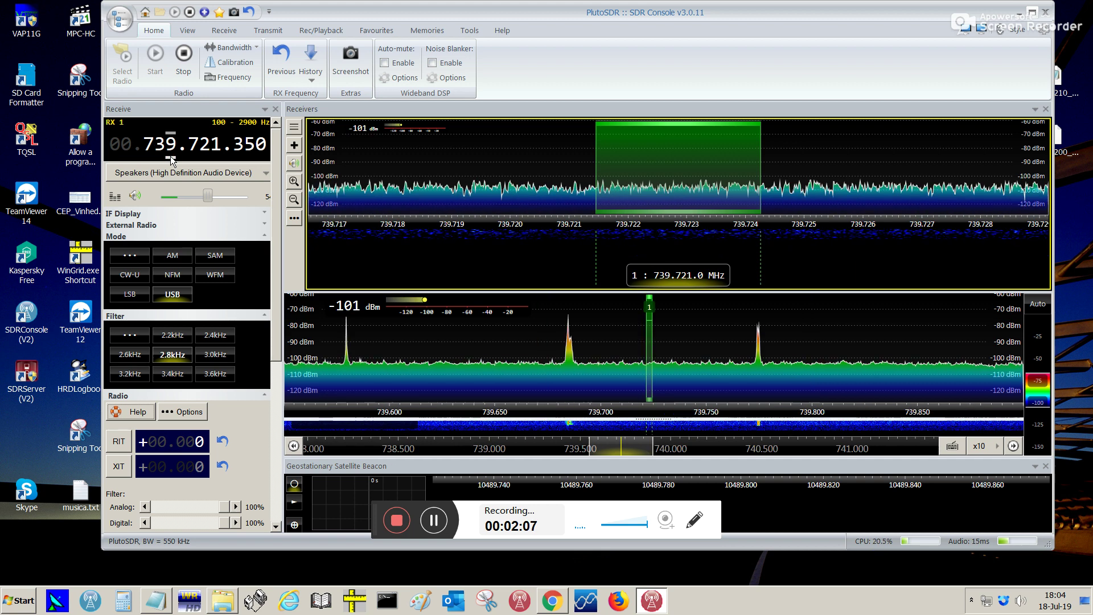
# - Shift the displayed spectrum range slightly lower and maximize the program window
pyautogui.moveTo(620, 452); pyautogui.dragTo(623, 452)
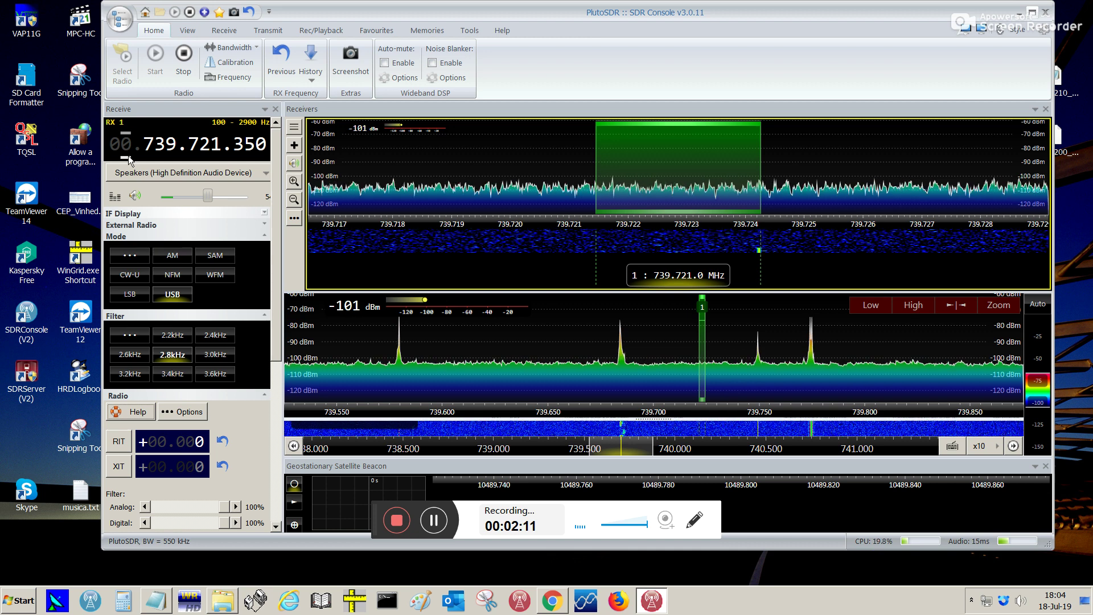
pyautogui.click(1031, 13)
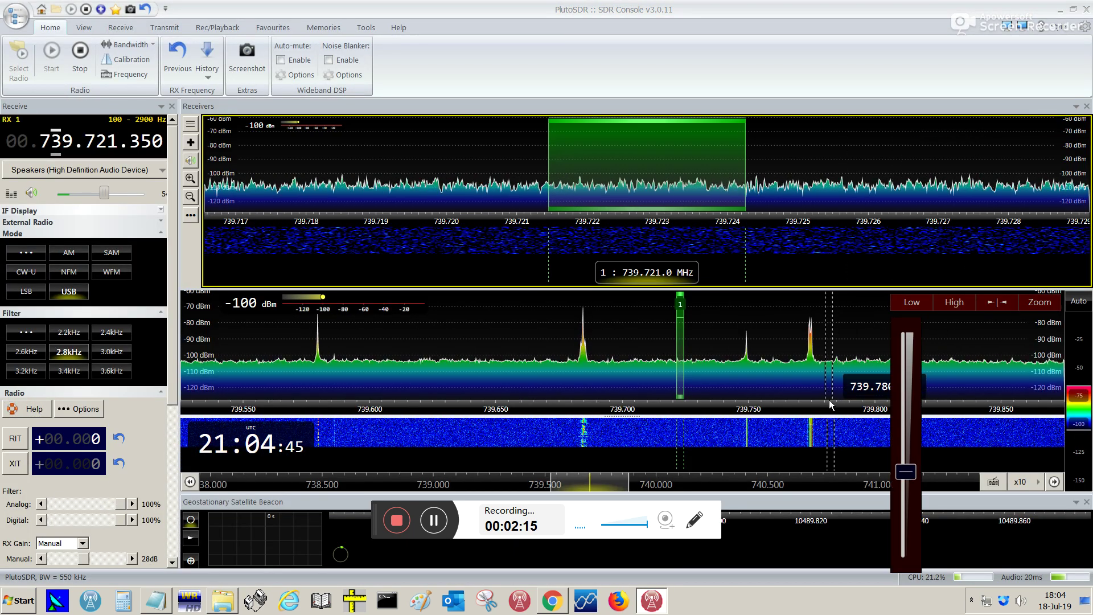
# - Tune the receiver to the waterfall signals at 739.683.800, 739.773.200 and 739.577.800 in turn
pyautogui.click(587, 440)
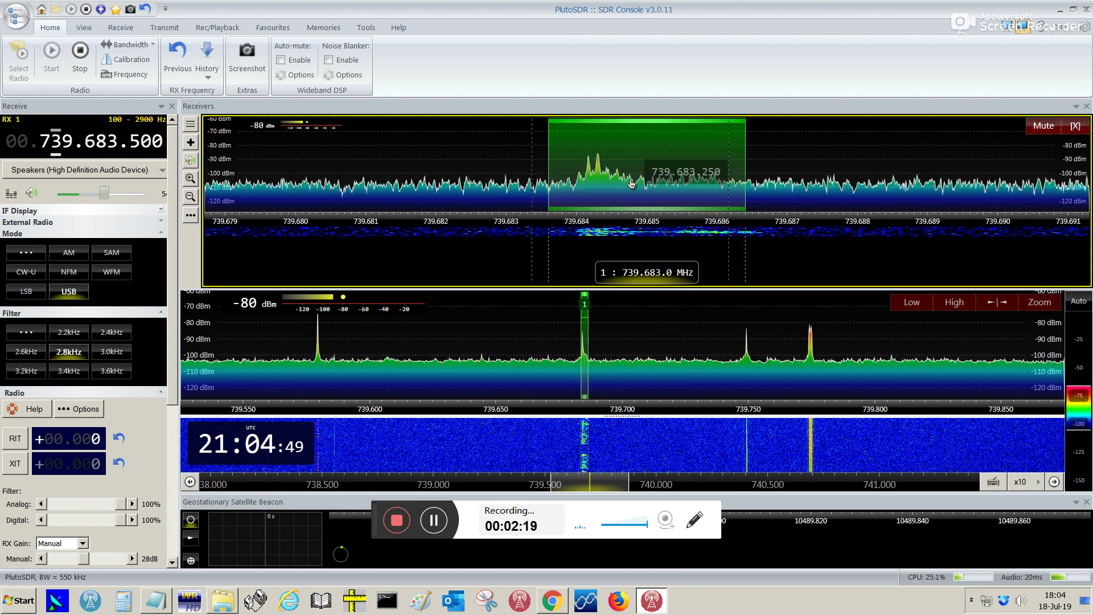
pyautogui.scroll(6, 655, 185)
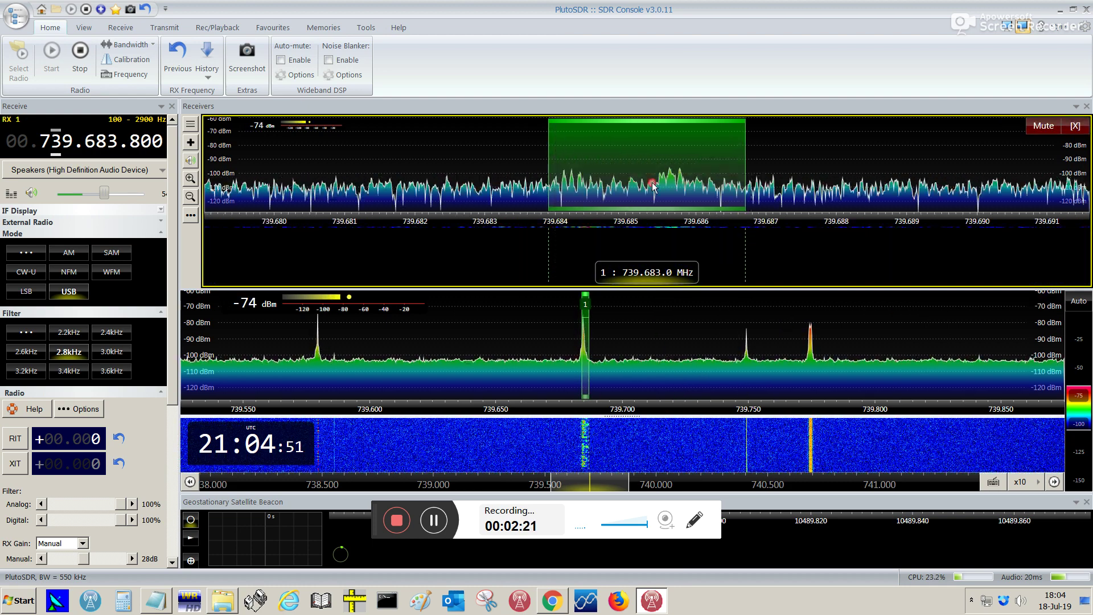
pyautogui.click(813, 472)
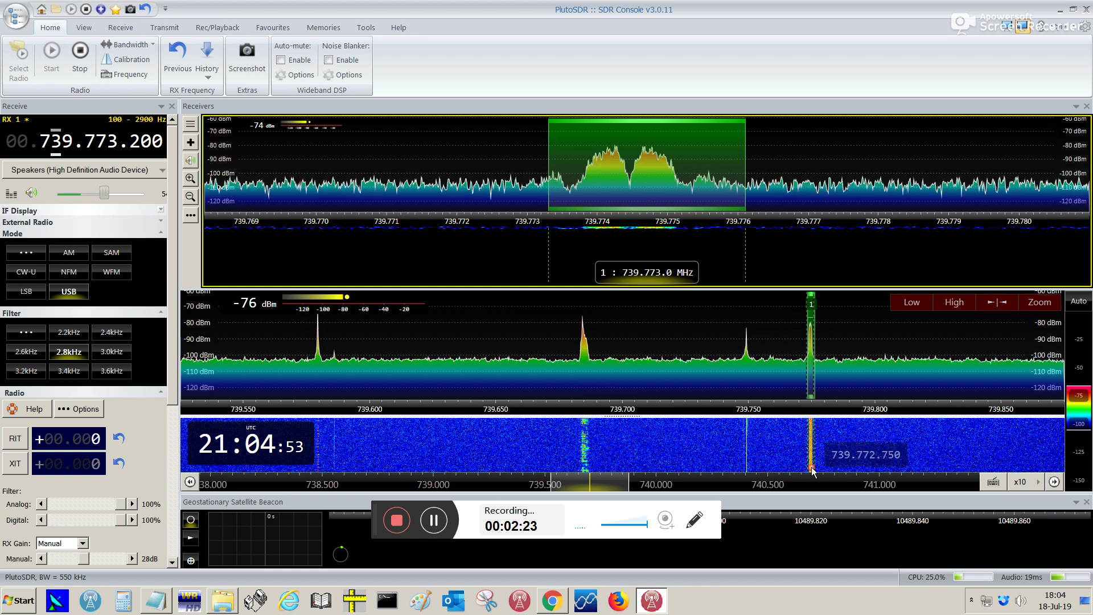
pyautogui.click(320, 426)
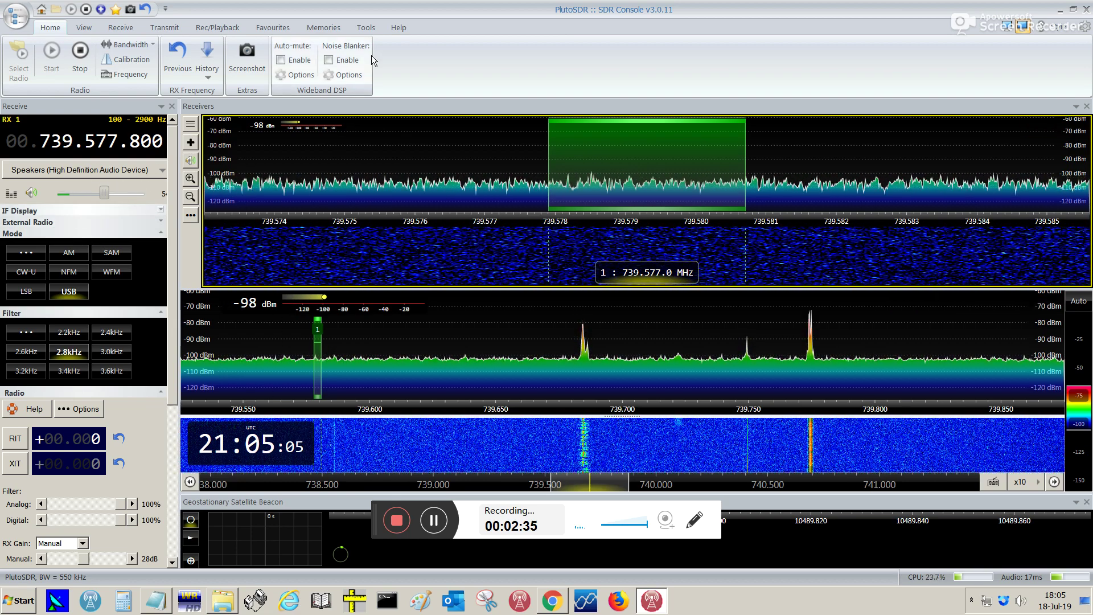
# - Set the spectrum display's frequency range to 99.9 GHz in the program options
pyautogui.click(370, 30)
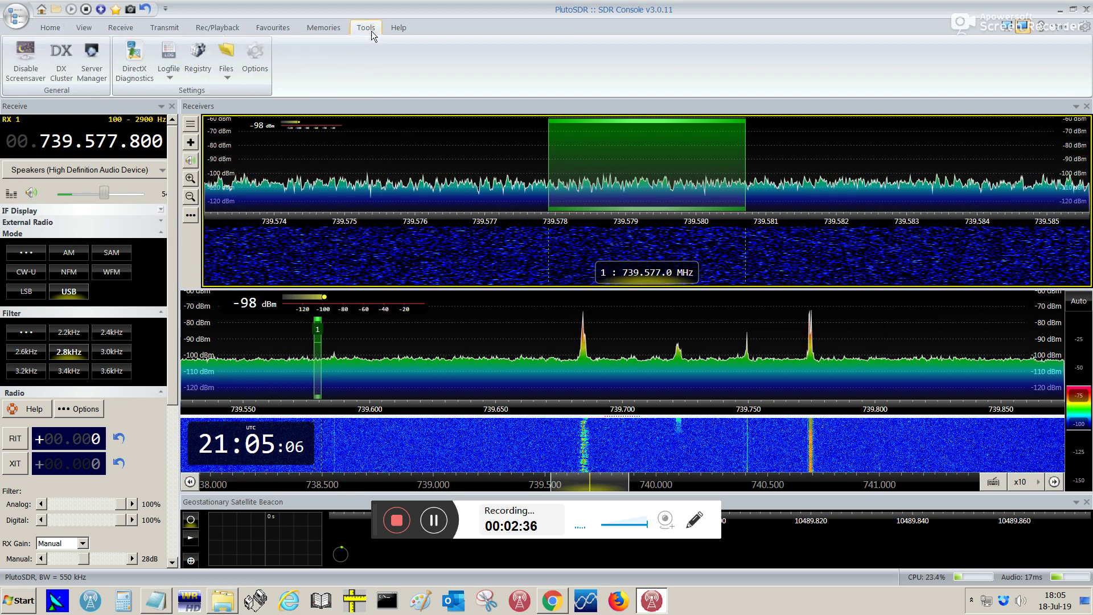
pyautogui.click(258, 60)
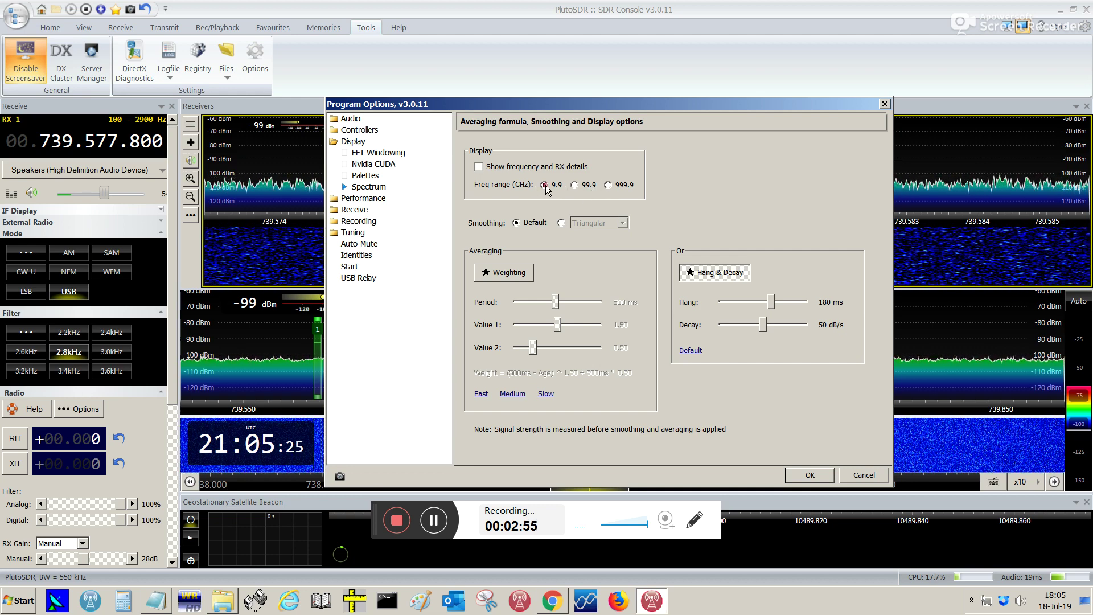
pyautogui.click(575, 185)
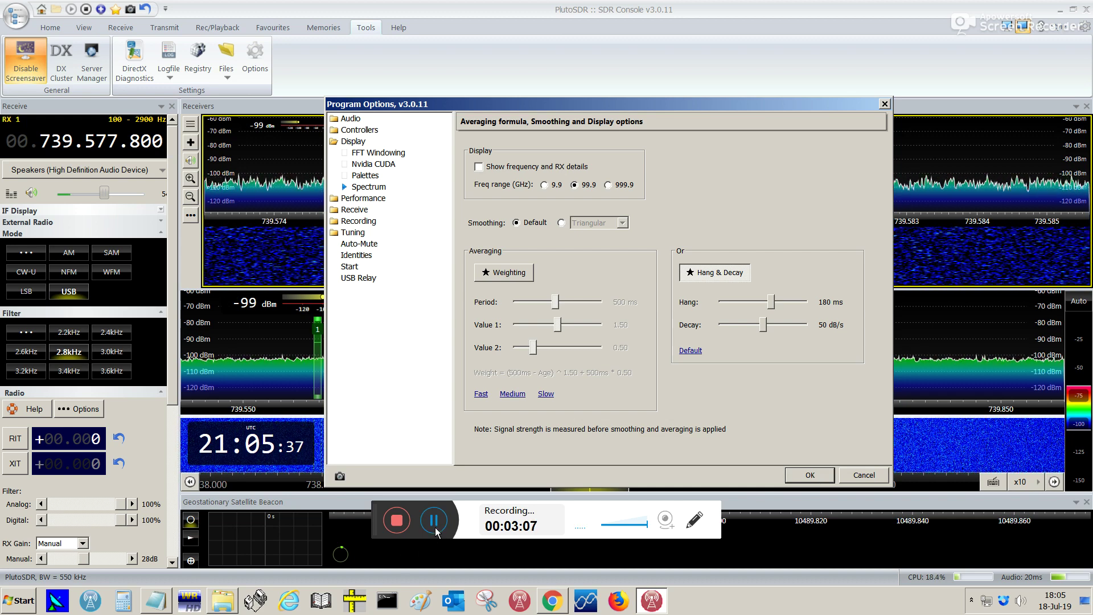
pyautogui.click(433, 520)
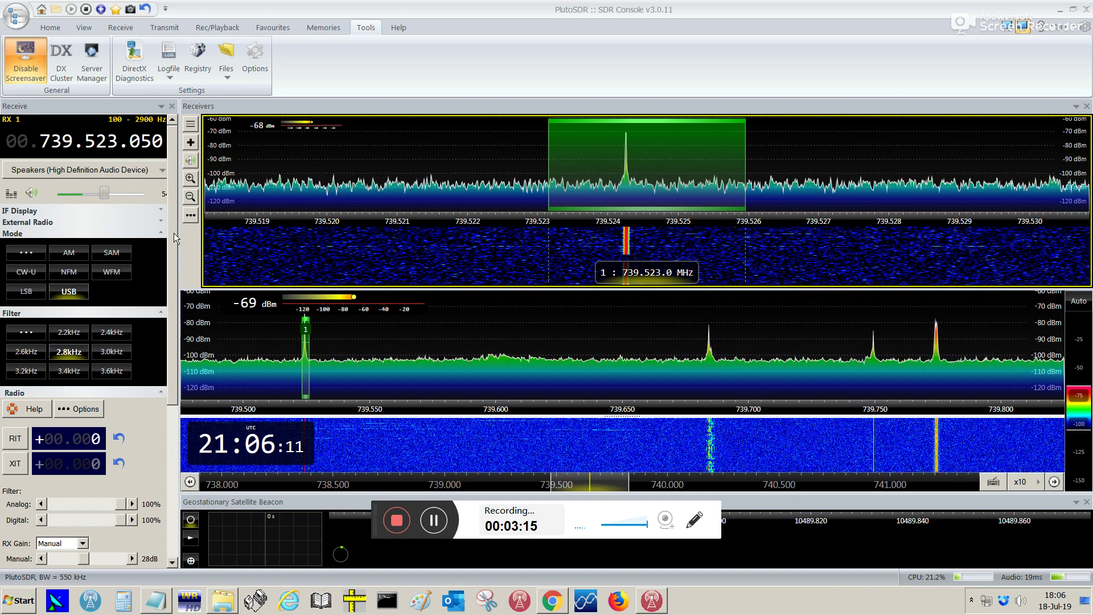
# - Stop the running PlutoSDR radio
pyautogui.moveTo(173, 233); pyautogui.dragTo(172, 173)
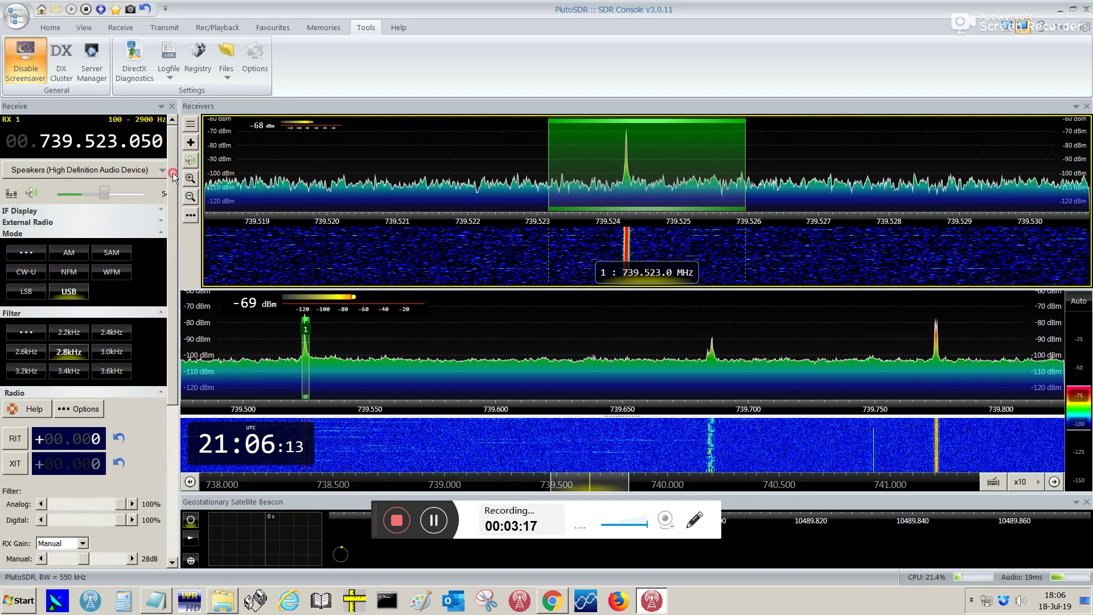
pyautogui.click(52, 25)
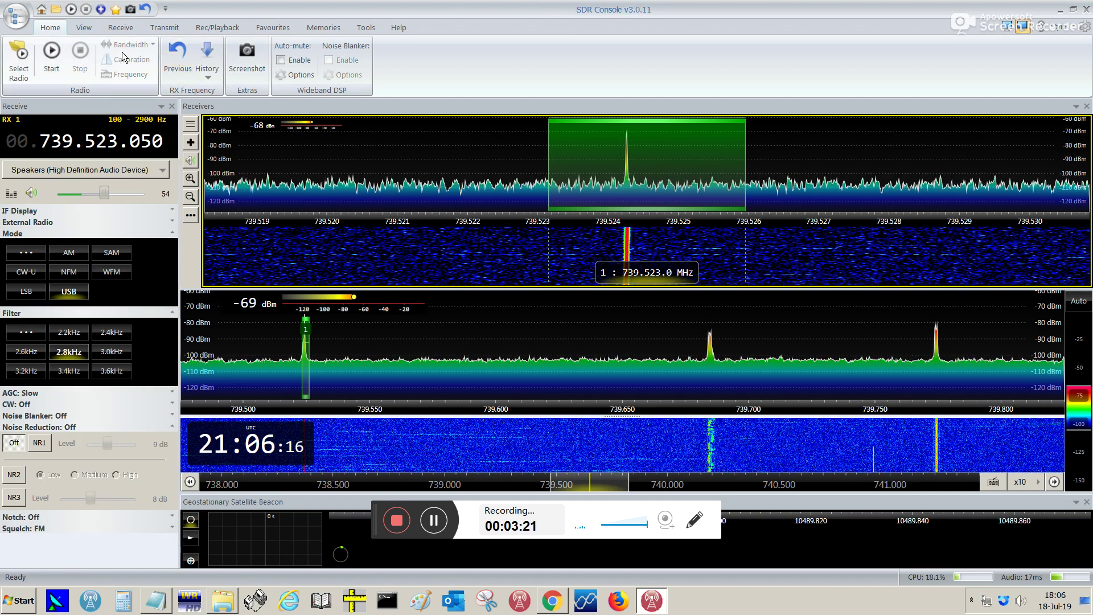
# - Confirm the More Options selection with Geostationary Beacon enabled, and decline restarting the program
pyautogui.click(77, 33)
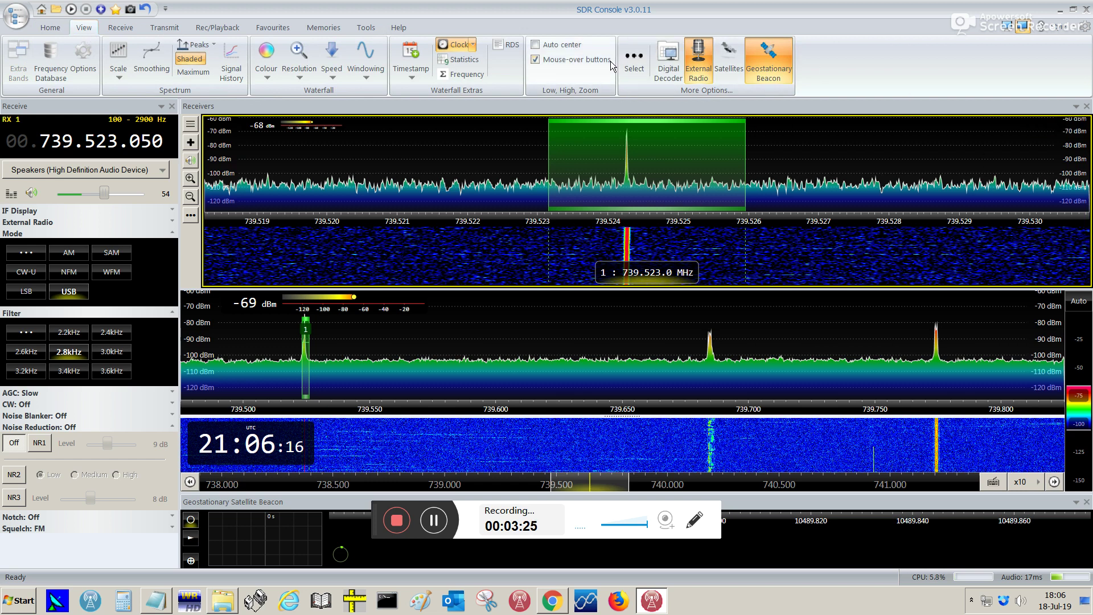
pyautogui.click(638, 74)
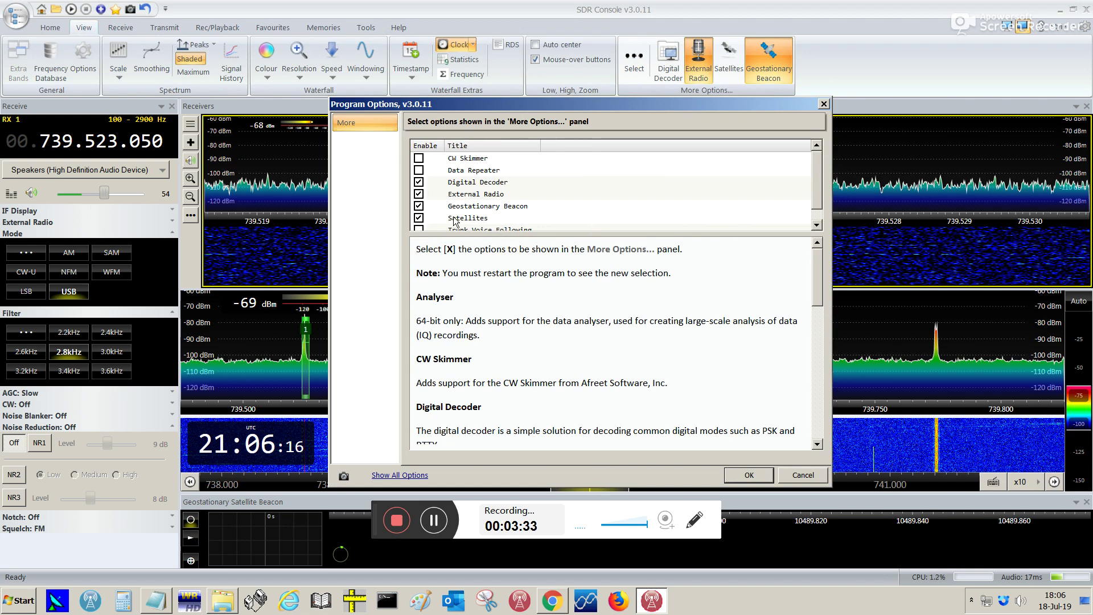
pyautogui.click(420, 206)
pyautogui.scroll(-1, 820, 200)
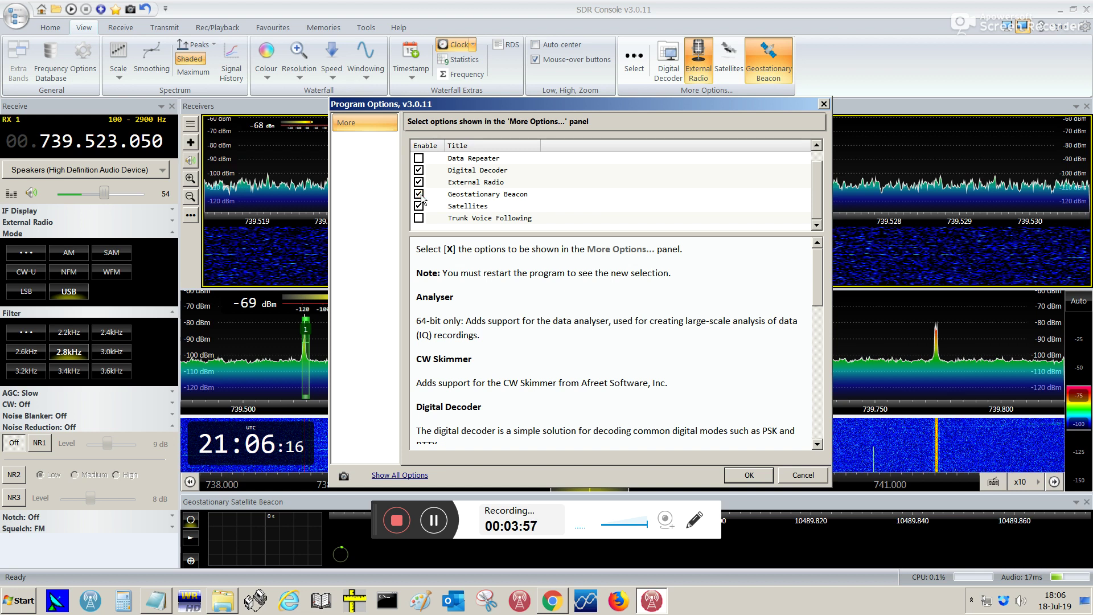
pyautogui.click(749, 475)
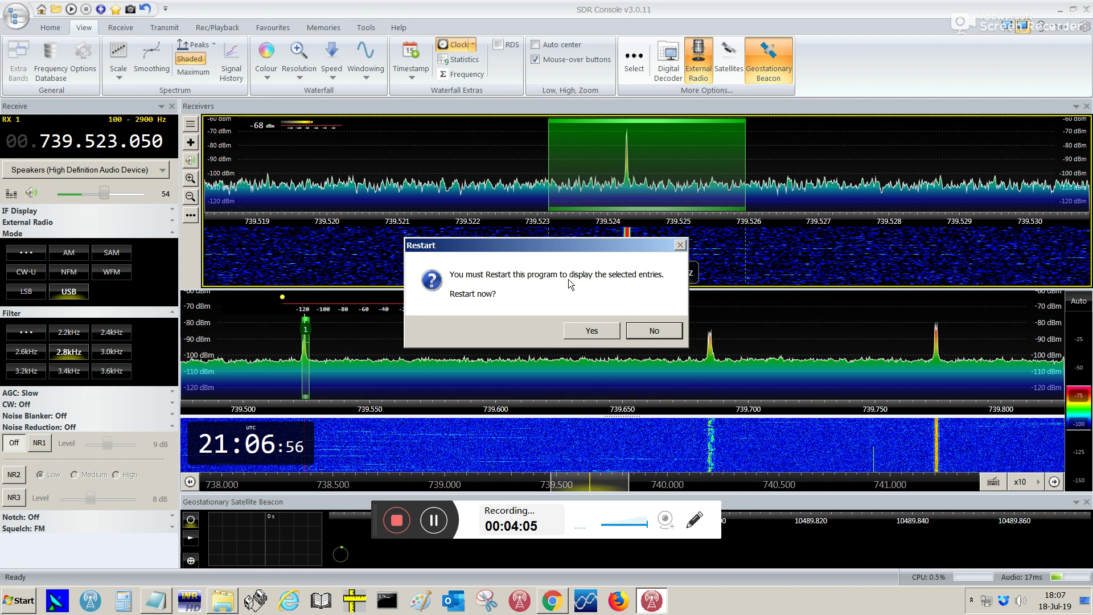
pyautogui.click(654, 331)
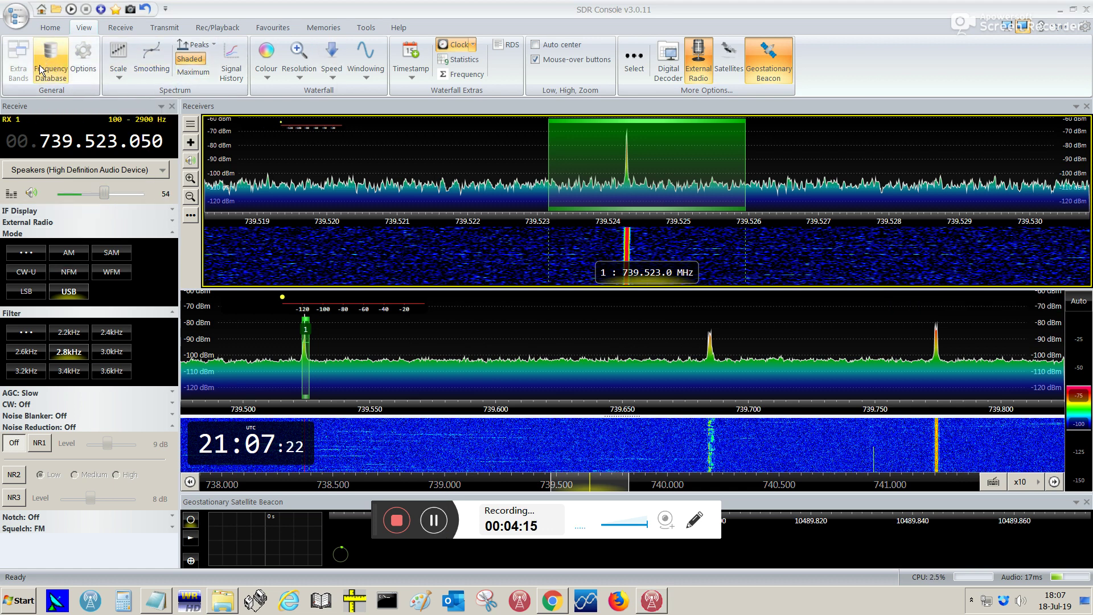
# - Select the PlutoSDR at 550 kHz bandwidth again and start receiving
pyautogui.click(56, 32)
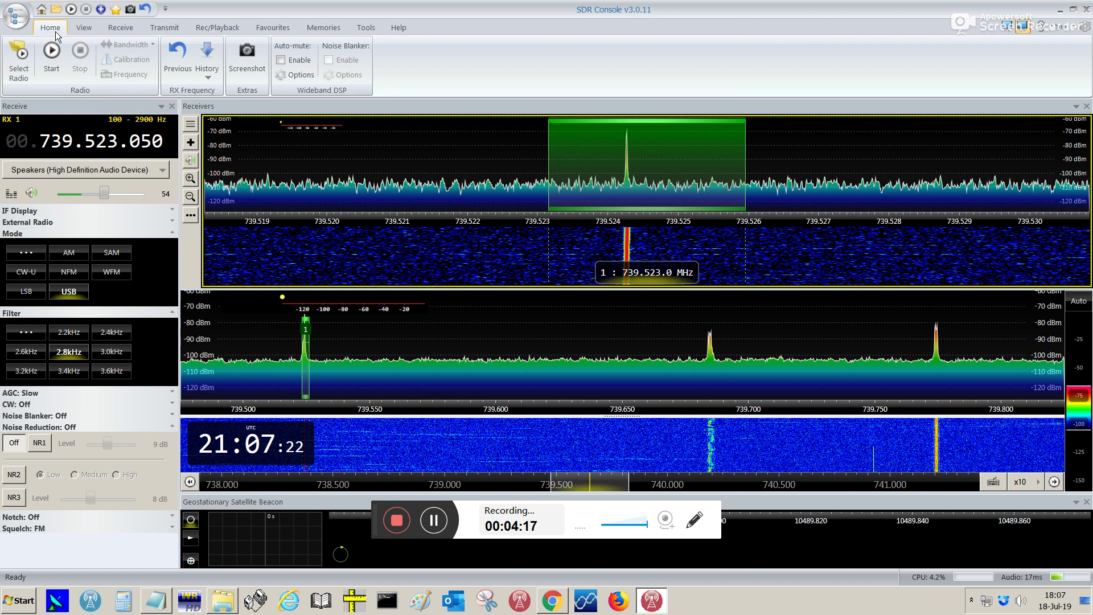
pyautogui.click(19, 57)
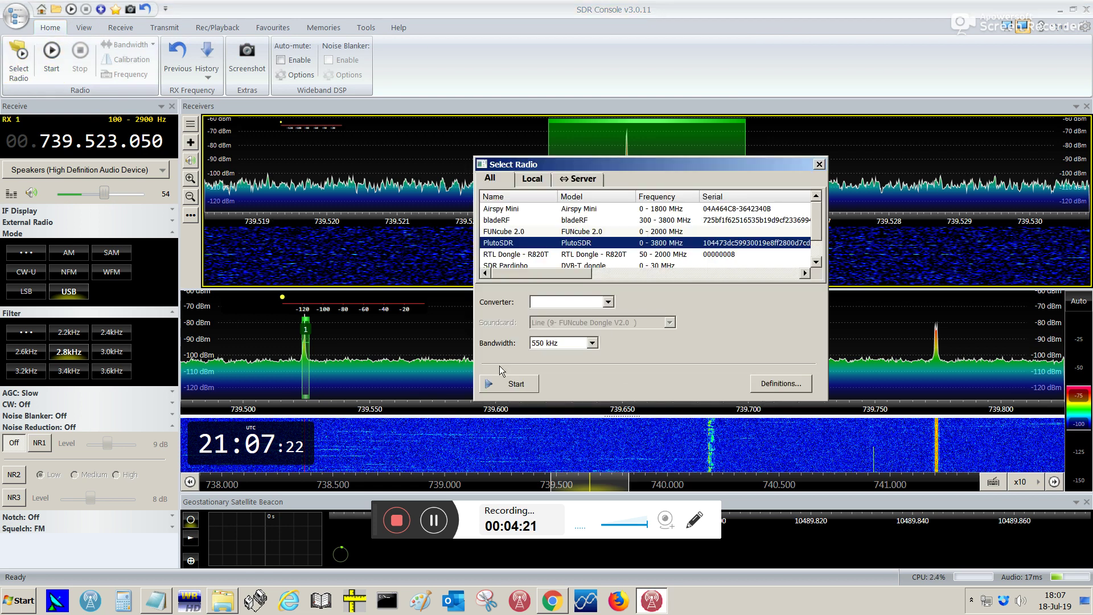
pyautogui.click(511, 384)
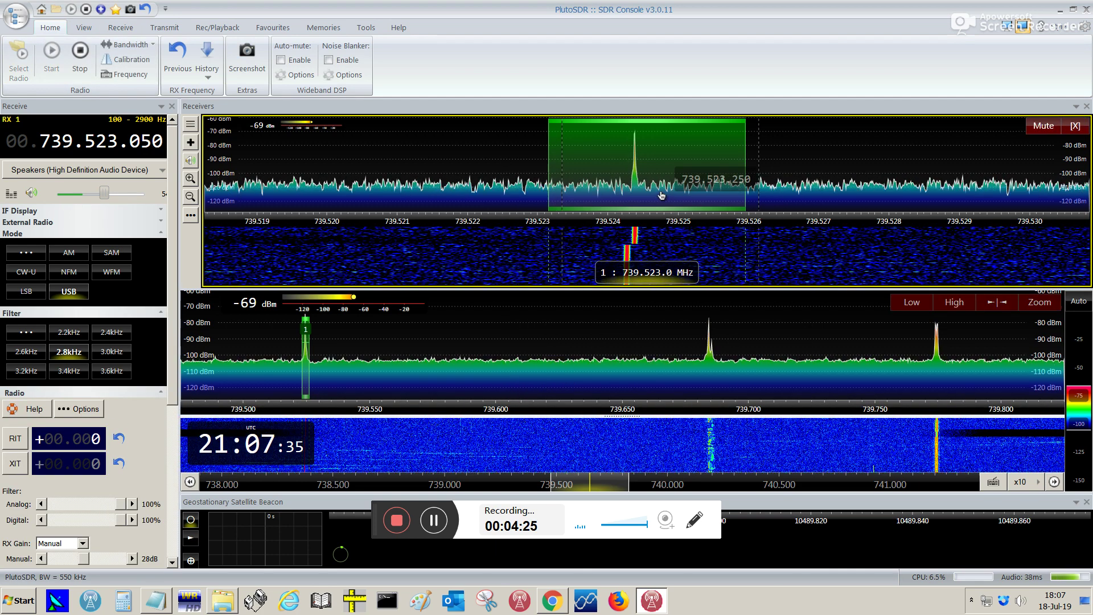
# - Fine-tune the receiver to 739.523.000, and move it to the strong waterfall signal at 739.773.000
pyautogui.scroll(-2, 669, 177)
pyautogui.scroll(1, 669, 176)
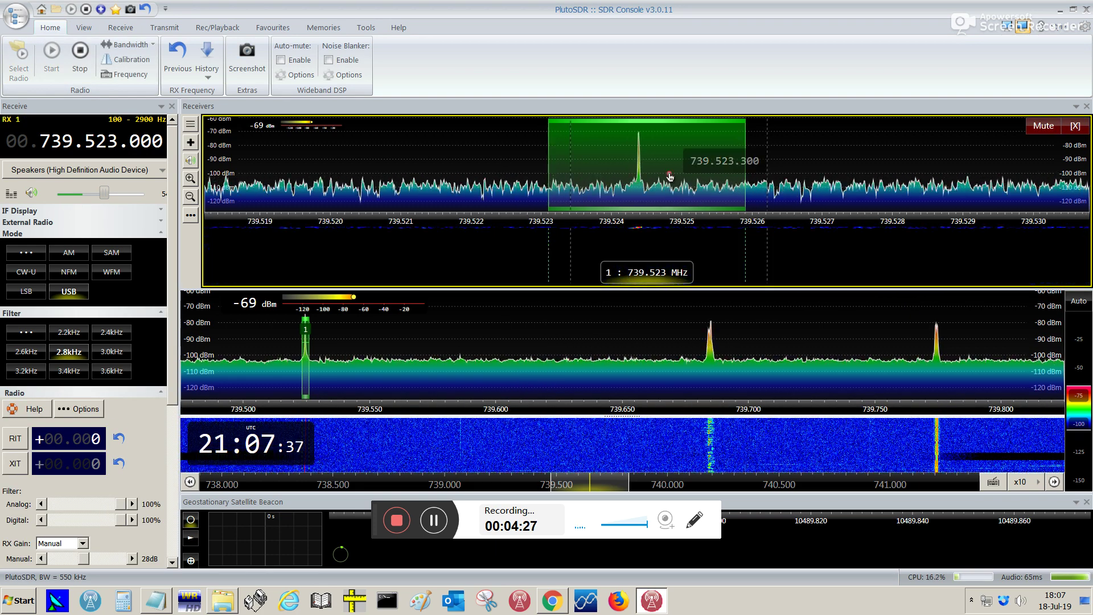
pyautogui.click(937, 474)
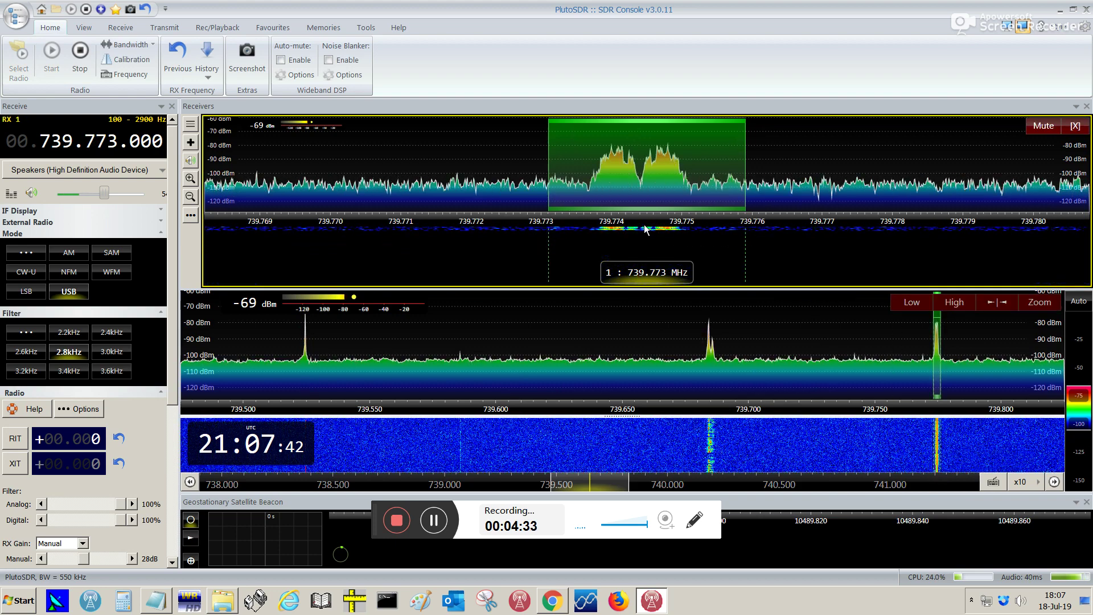
pyautogui.moveTo(674, 179); pyautogui.dragTo(648, 184)
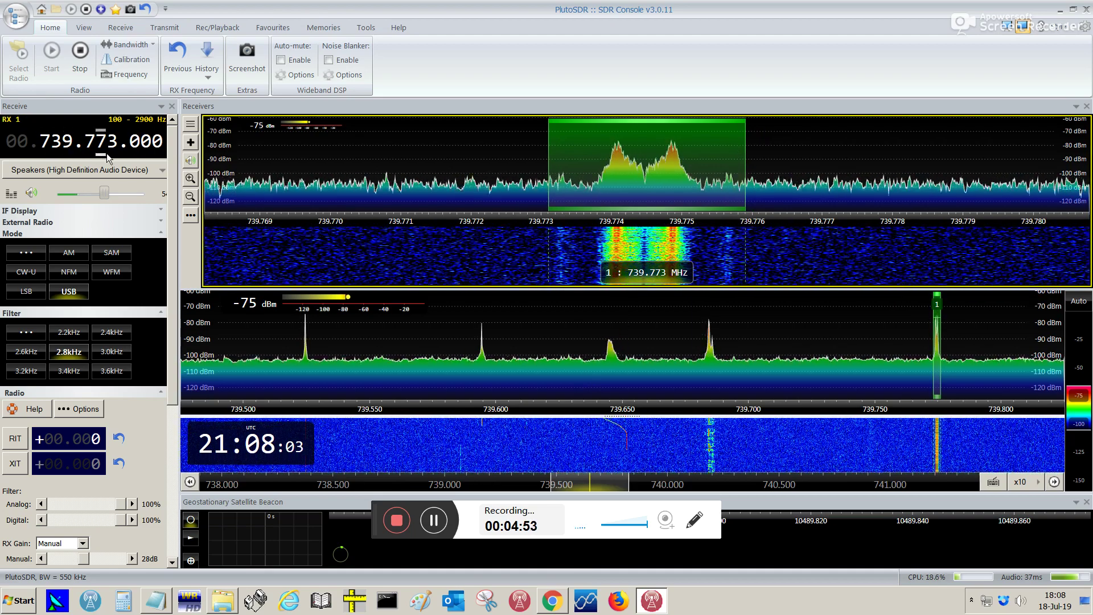
# - Stop the running PlutoSDR radio and open the Radio Definitions from the radio selection
pyautogui.click(79, 52)
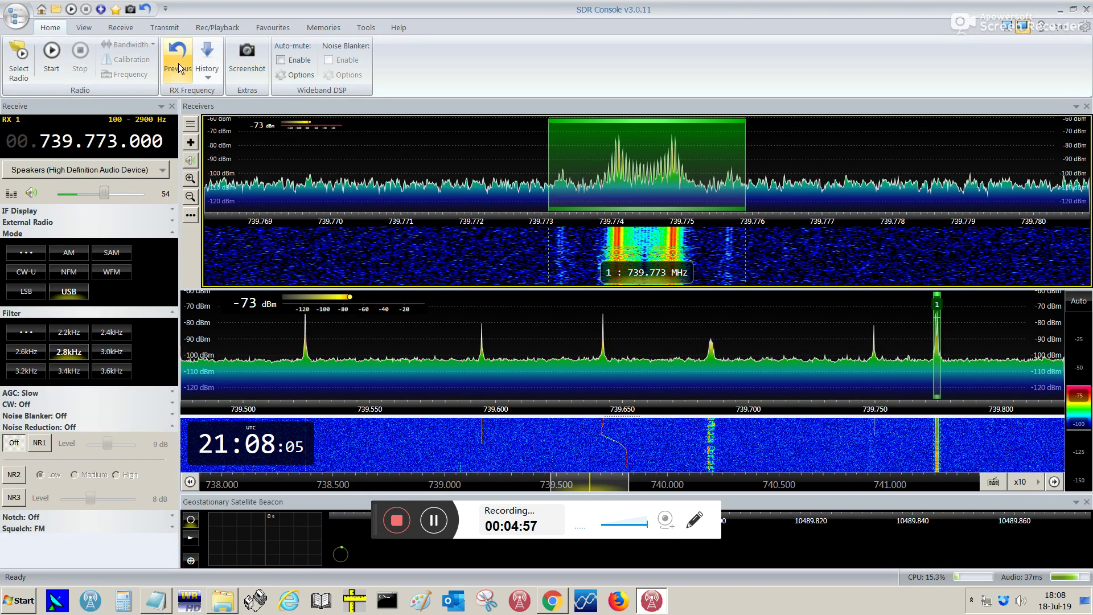
pyautogui.click(27, 70)
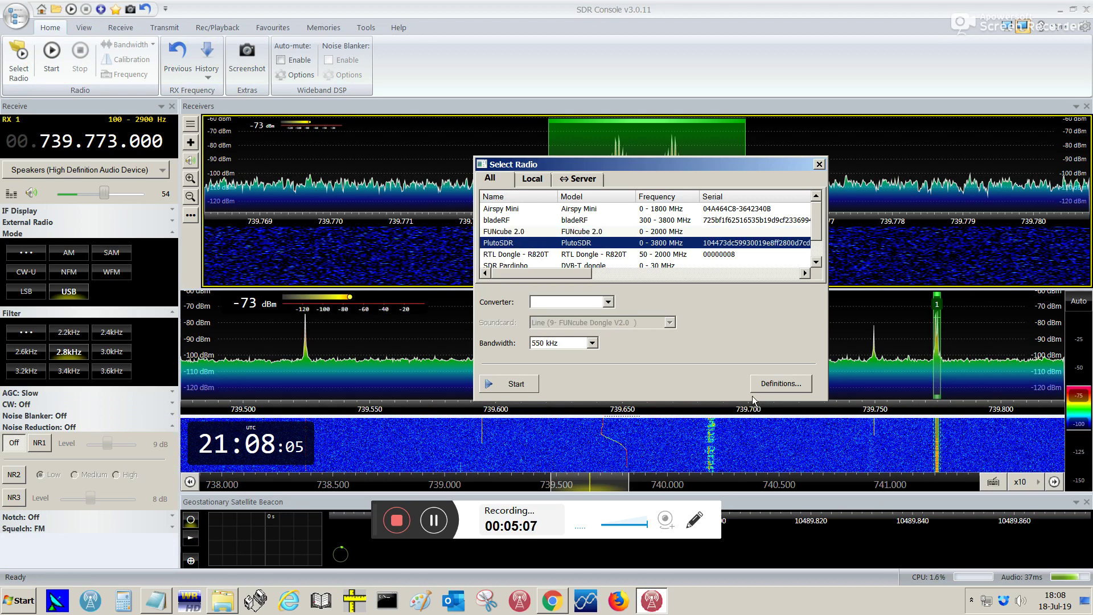
pyautogui.click(784, 386)
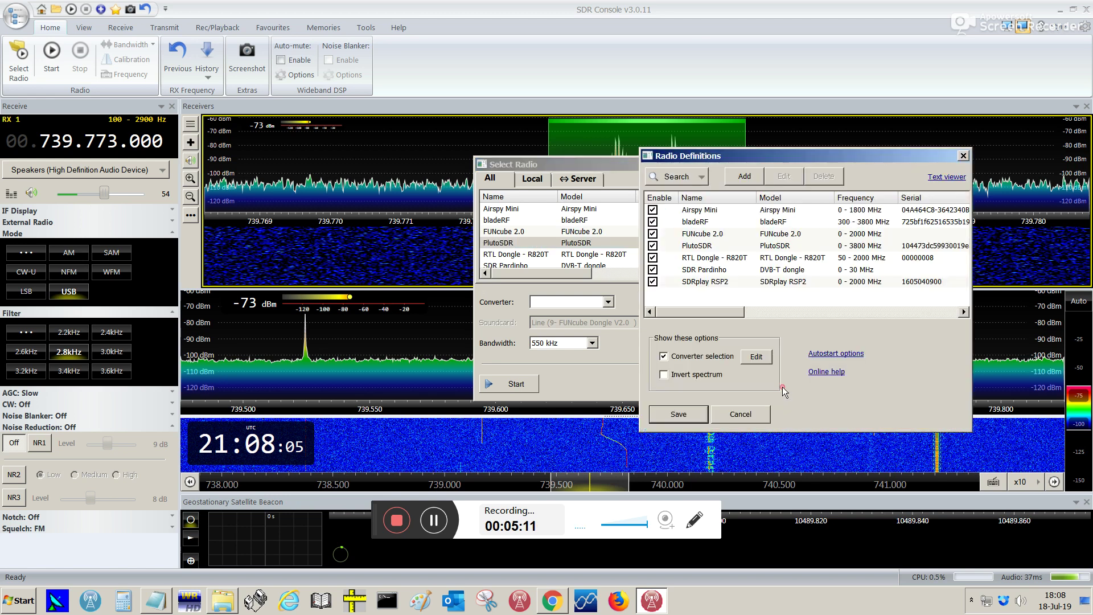
# - Keep Converter selection enabled, open the Converter Definitions for editing, and move that window lower over the Radio Definitions
pyautogui.click(689, 363)
pyautogui.click(689, 364)
pyautogui.click(764, 358)
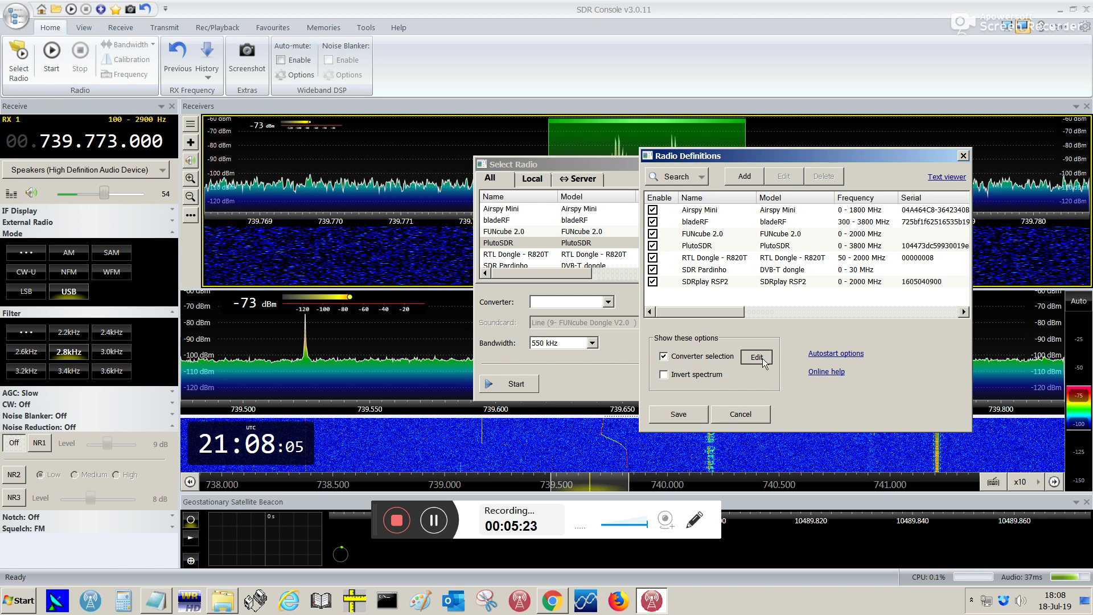
pyautogui.click(763, 358)
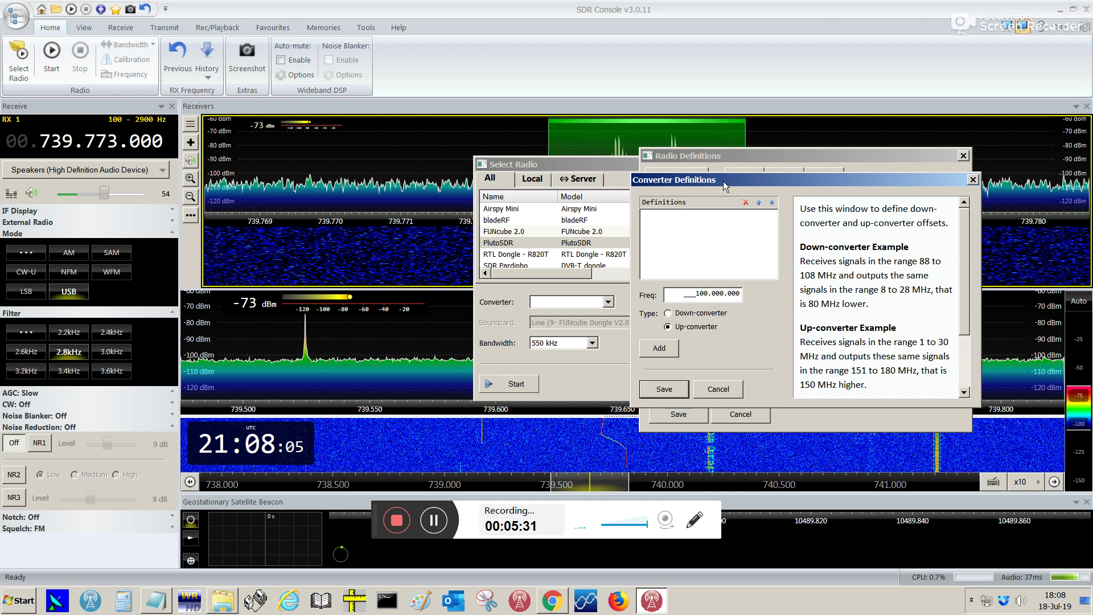
pyautogui.moveTo(723, 181); pyautogui.dragTo(766, 207)
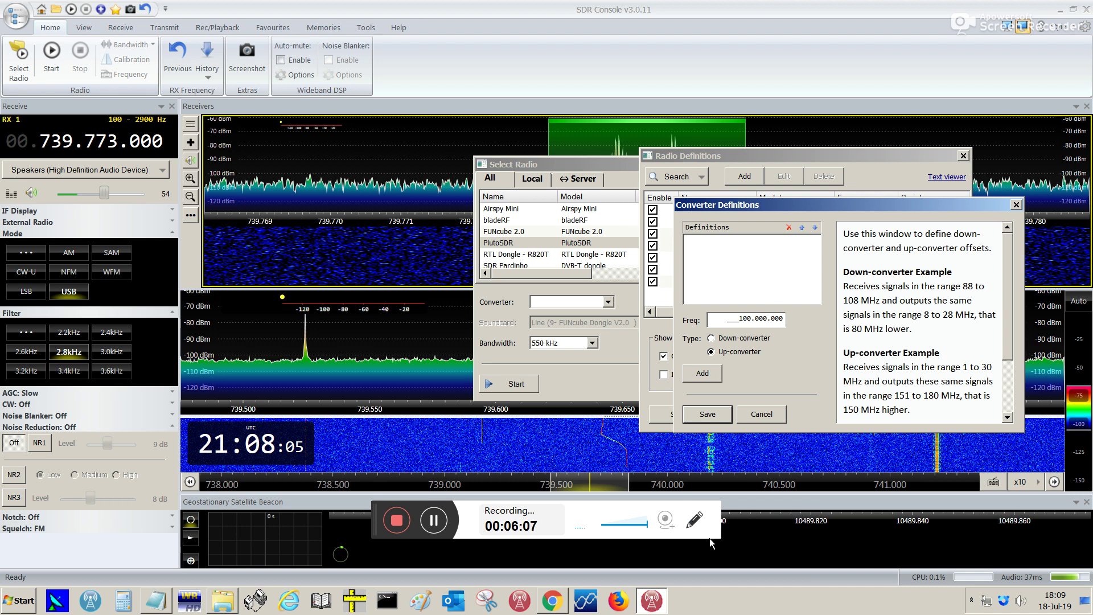
# - Switch to Calculator and enter the beacon frequency 10489800
pyautogui.click(141, 613)
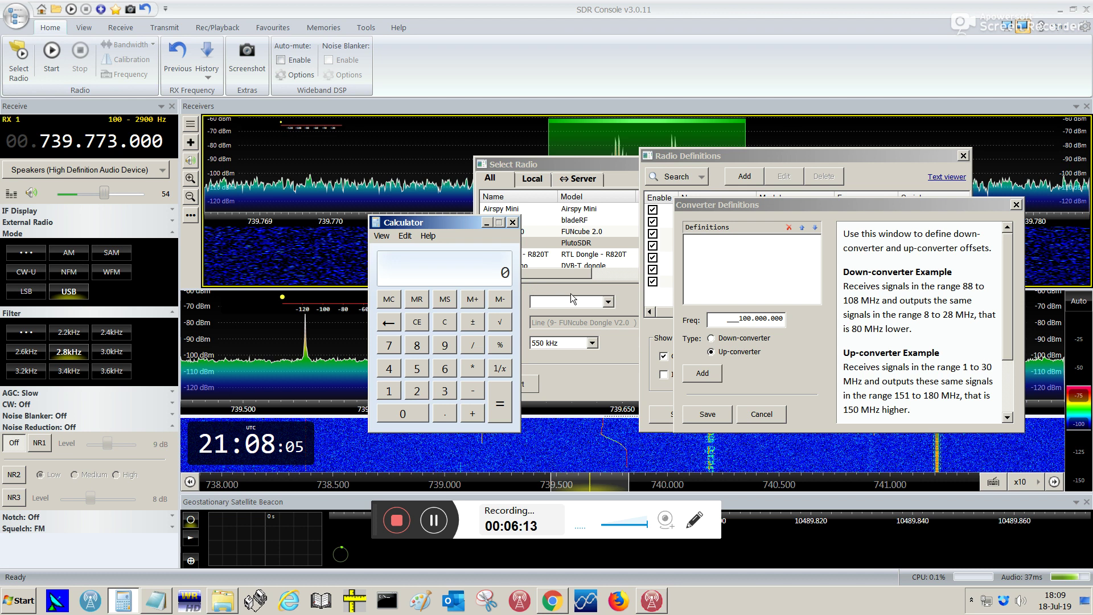
pyautogui.moveTo(465, 223); pyautogui.dragTo(602, 287)
pyautogui.click(526, 455)
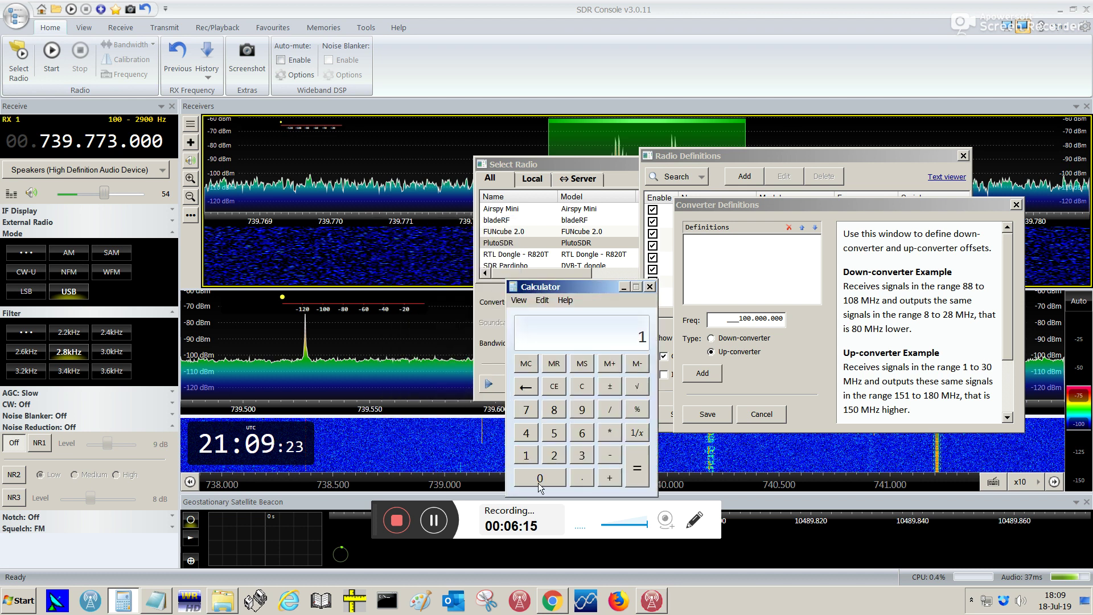
pyautogui.click(539, 484)
pyautogui.click(526, 433)
pyautogui.click(555, 411)
pyautogui.click(582, 410)
pyautogui.click(555, 410)
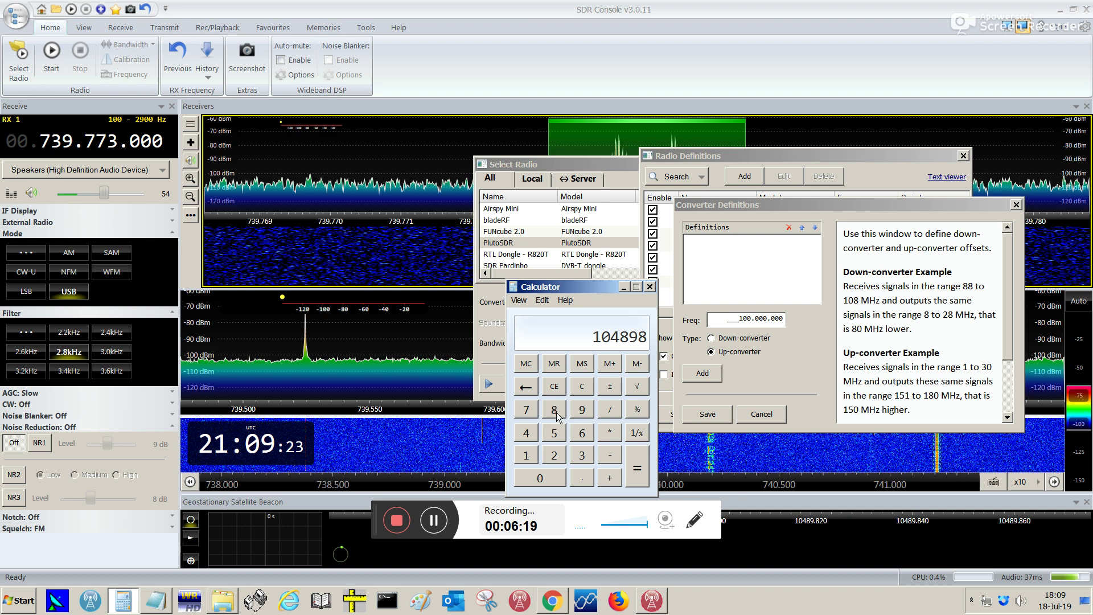
pyautogui.click(543, 474)
pyautogui.click(542, 474)
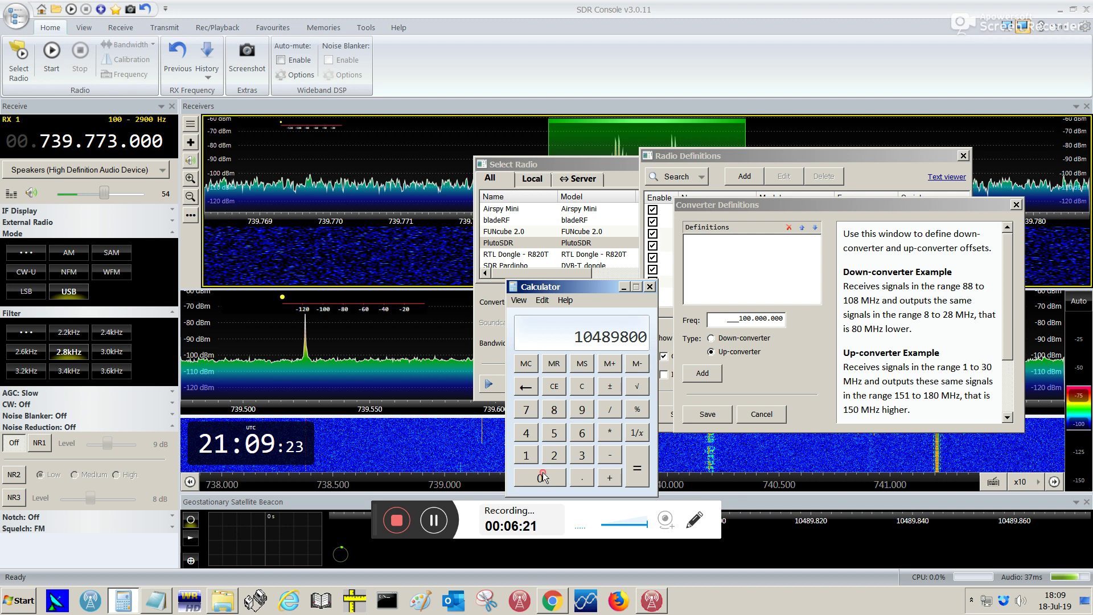
# - Subtract the received frequency 739773 from the beacon frequency to calculate the converter offset
pyautogui.click(618, 458)
pyautogui.click(528, 411)
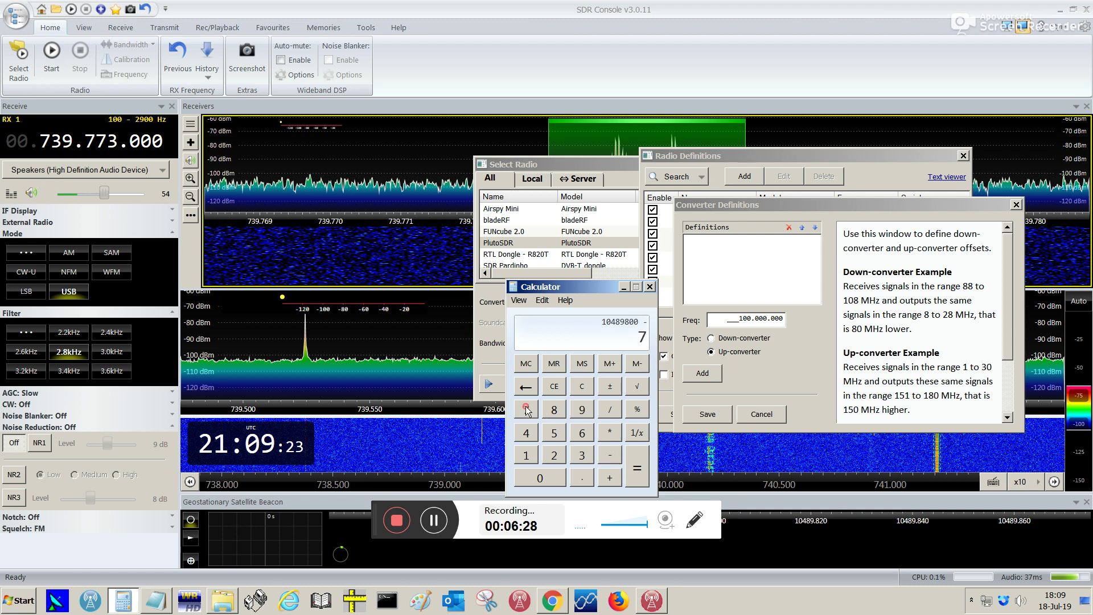
pyautogui.click(590, 458)
pyautogui.click(583, 411)
pyautogui.click(531, 417)
pyautogui.click(531, 417)
pyautogui.click(584, 462)
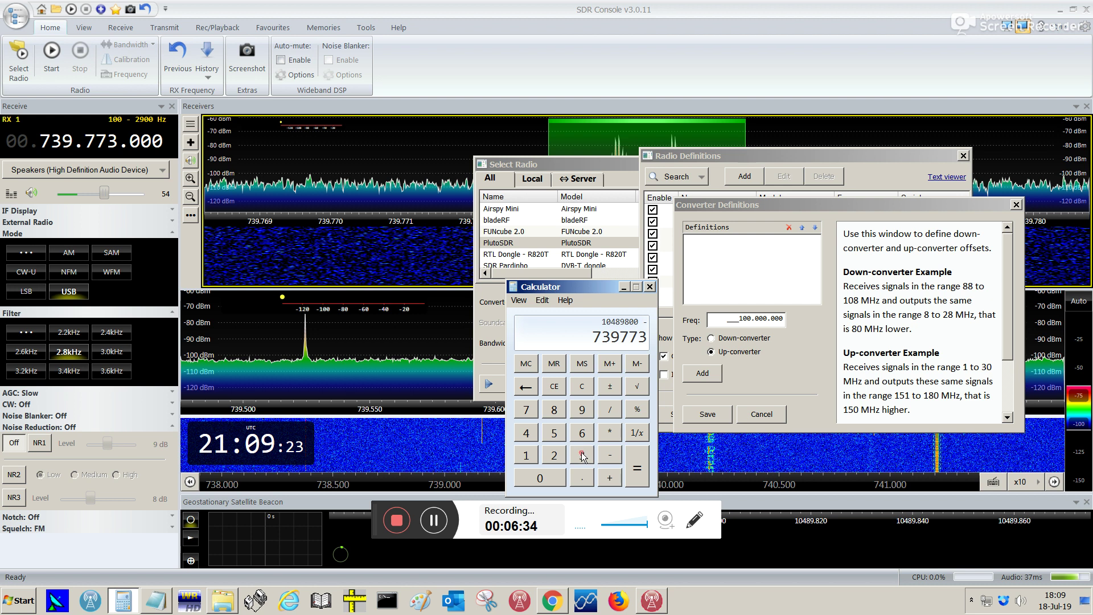
pyautogui.click(637, 468)
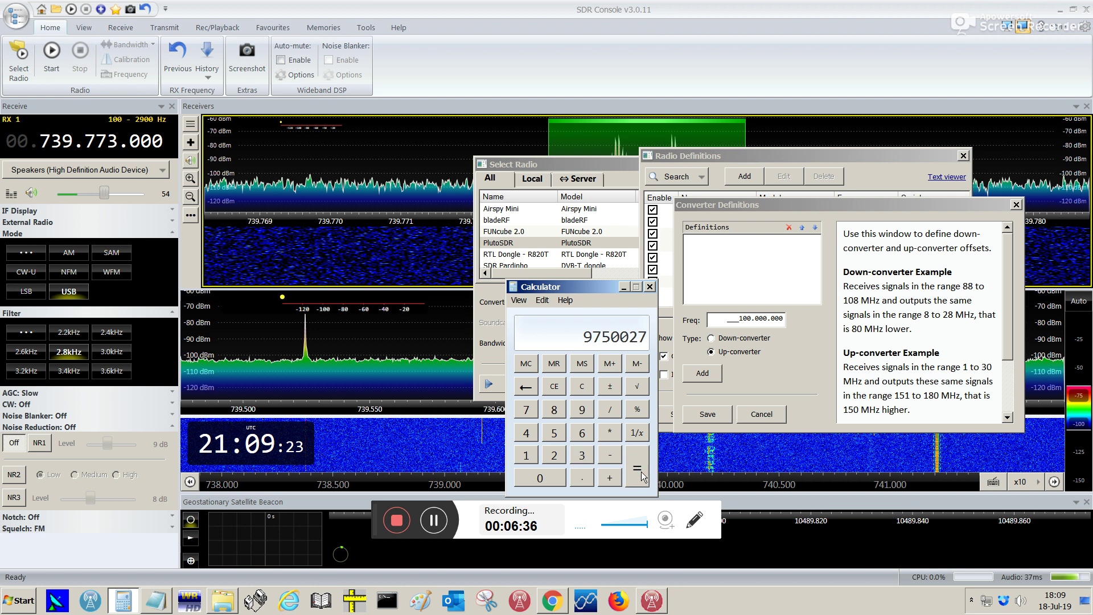
# - In the Converter Definitions, set the type to Down-converter and the frequency to 009750.000.000
pyautogui.click(714, 344)
pyautogui.click(712, 338)
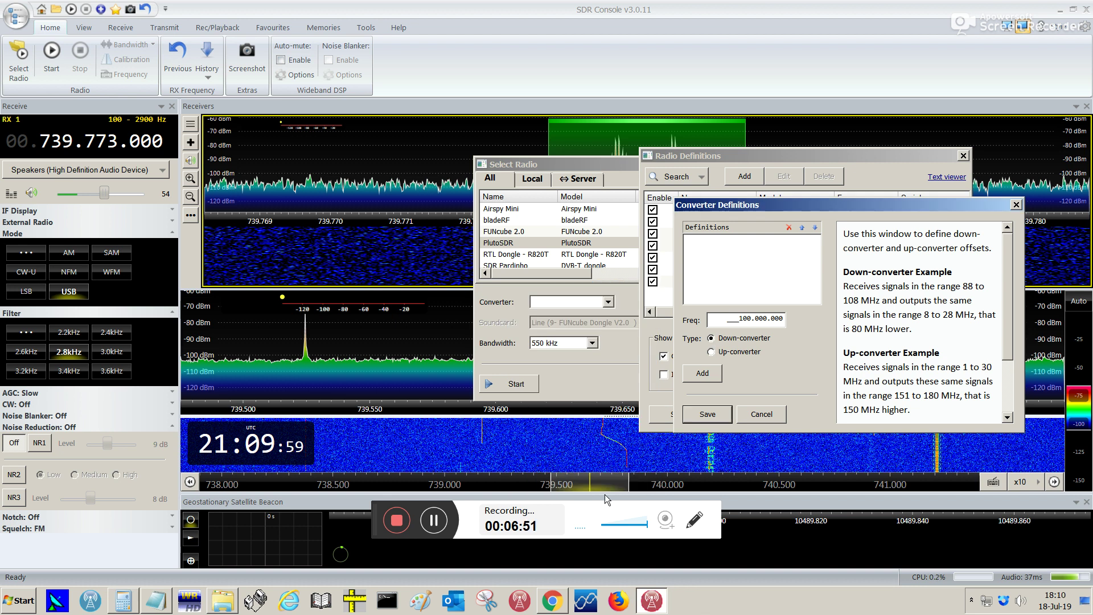
pyautogui.moveTo(712, 318); pyautogui.dragTo(865, 308)
pyautogui.write('0')
pyautogui.click(120, 608)
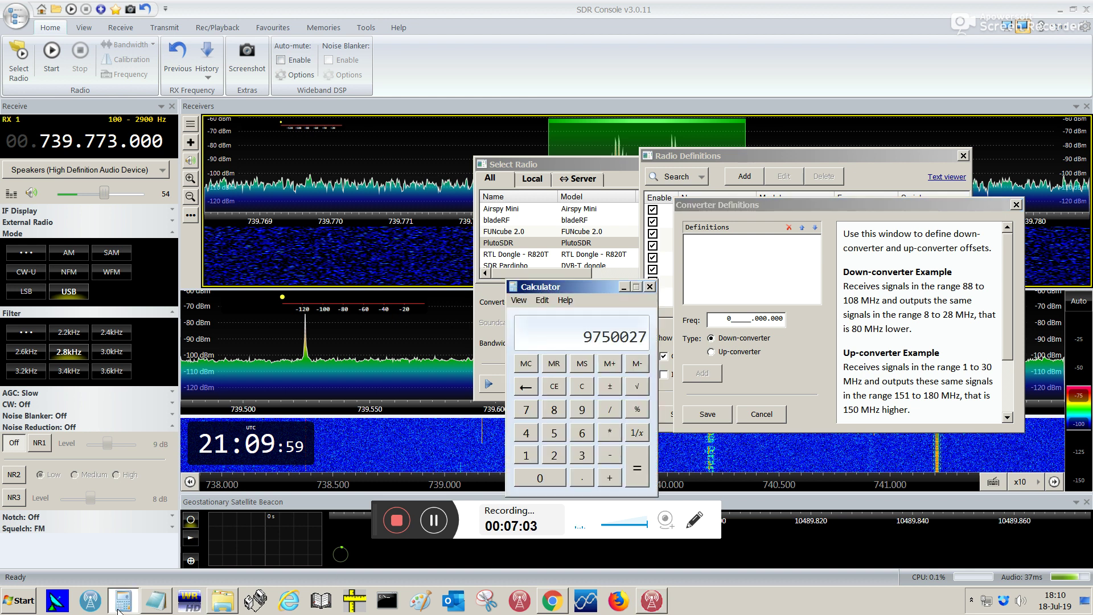
pyautogui.click(747, 336)
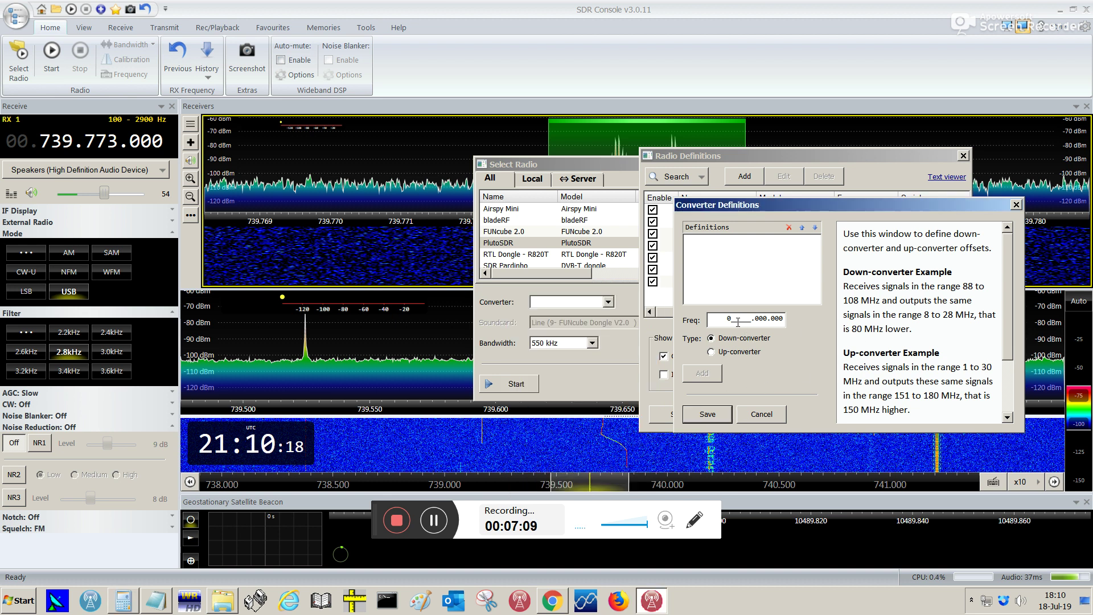
pyautogui.doubleClick(736, 320)
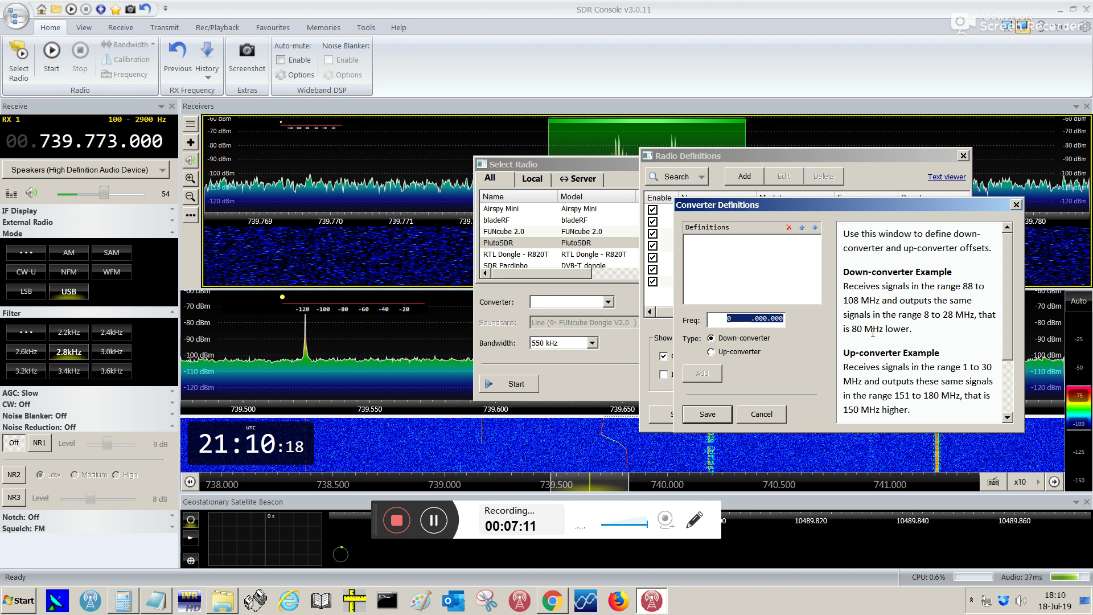
pyautogui.press('BackSpace')
pyautogui.write('009')
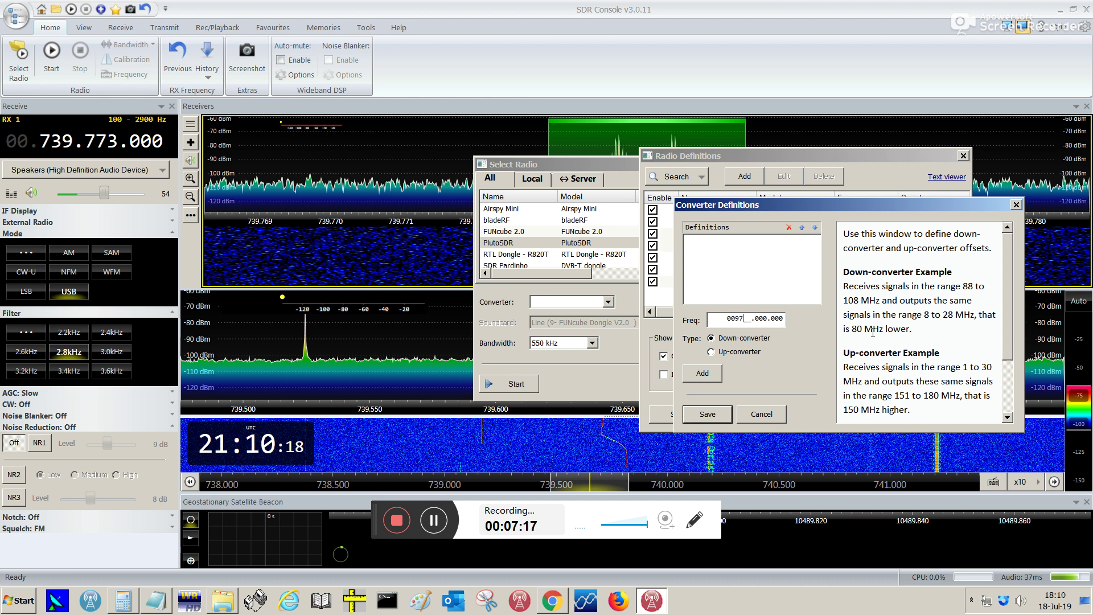
pyautogui.write('750')
# - Recheck the offset in Calculator and set the converter frequency's kHz digits to 027, giving 009750.027.000
pyautogui.click(129, 610)
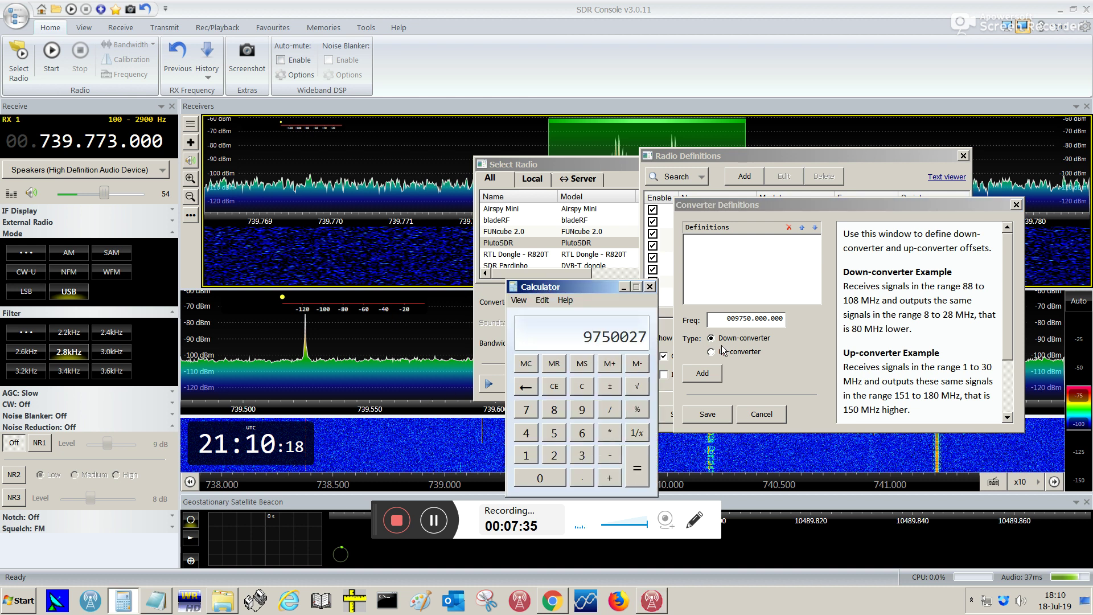
pyautogui.click(754, 319)
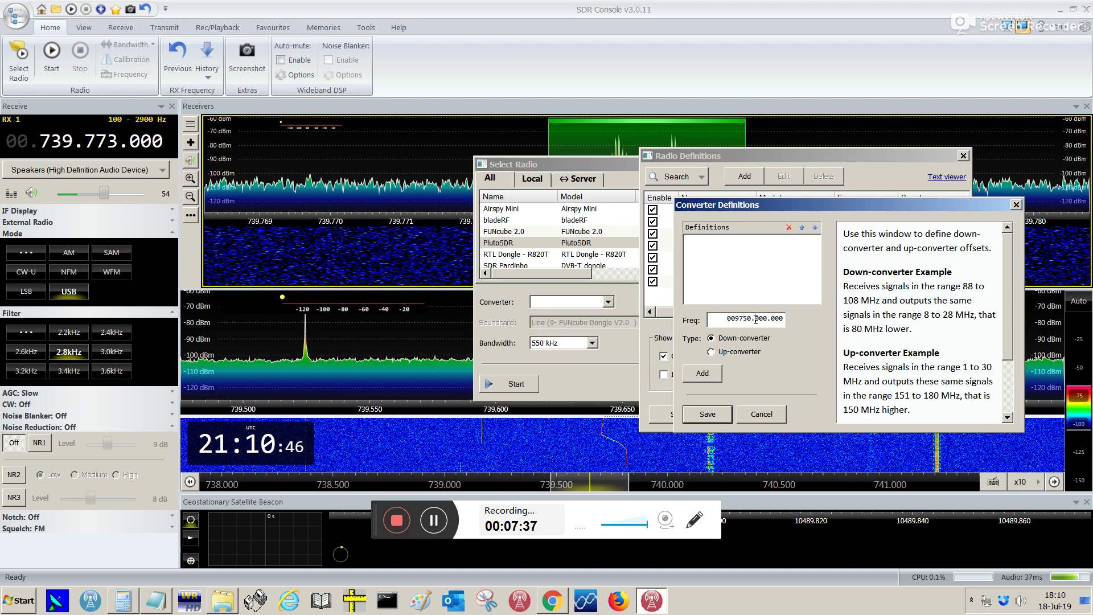
pyautogui.doubleClick(760, 318)
pyautogui.write('027')
# - Add the 9.750.027.000 down-converter to the definitions list, and save both the converter and radio definitions
pyautogui.click(712, 352)
pyautogui.click(723, 340)
pyautogui.click(704, 374)
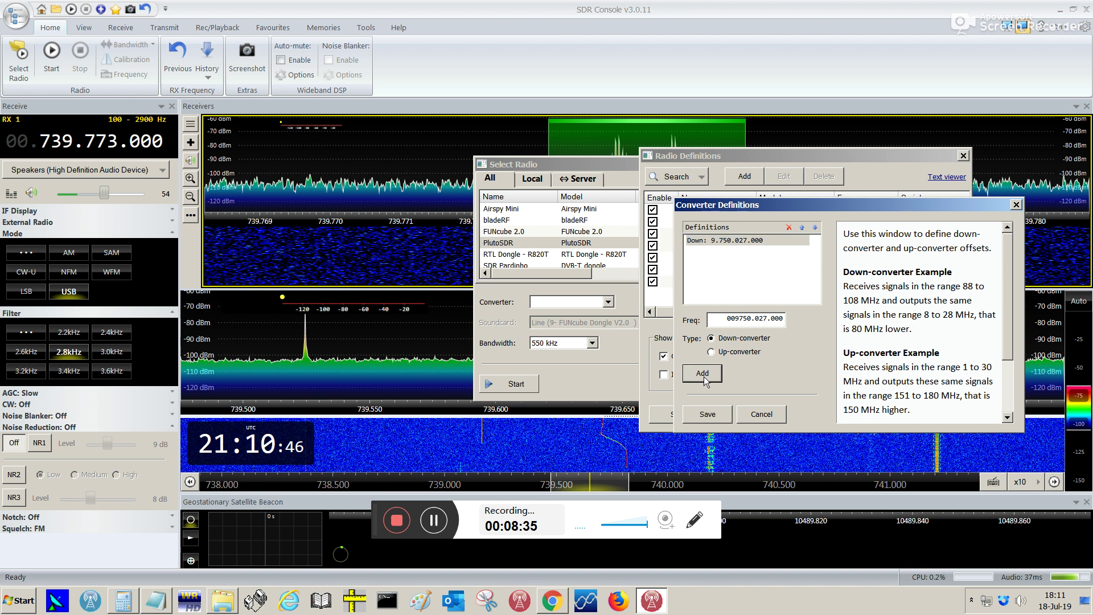
pyautogui.click(716, 415)
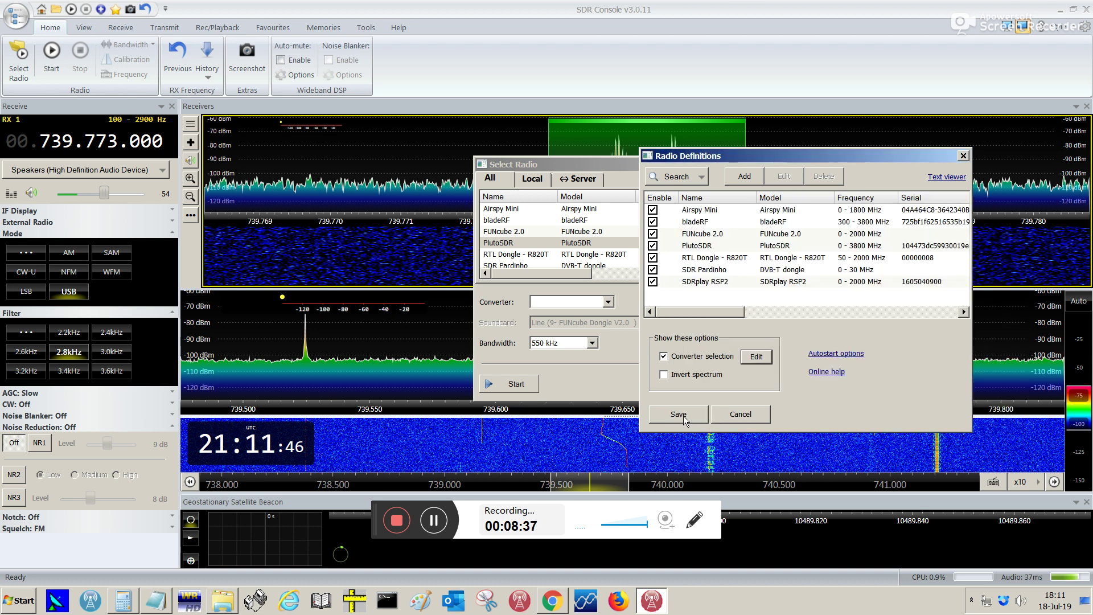
pyautogui.click(684, 420)
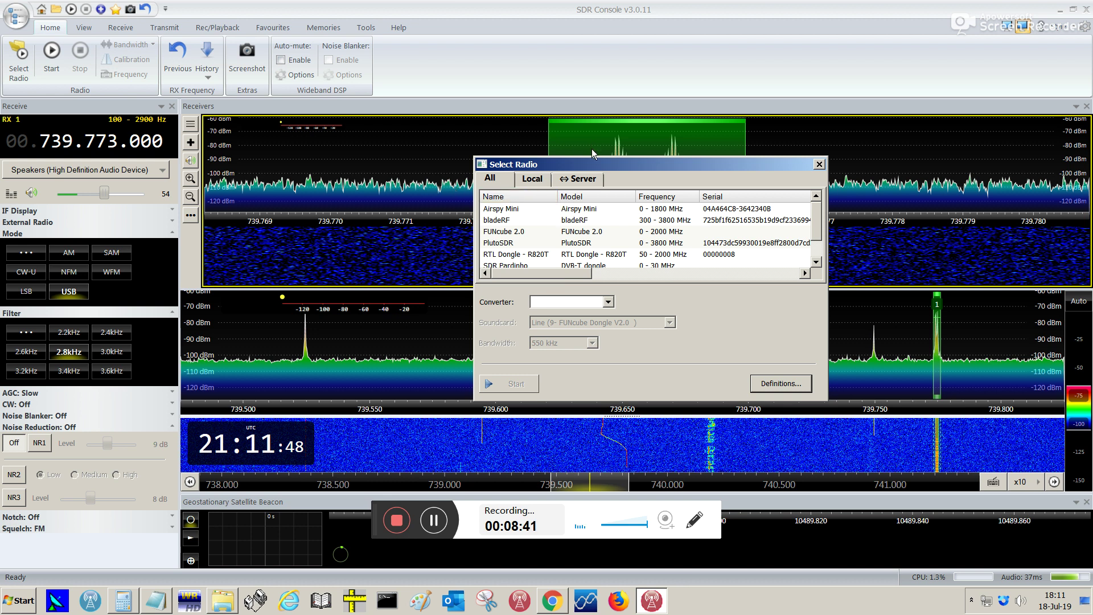
# - Select the PlutoSDR with the converter Down: 9.750.027.000 at 550 kHz bandwidth and start receiving
pyautogui.moveTo(588, 171); pyautogui.dragTo(537, 158)
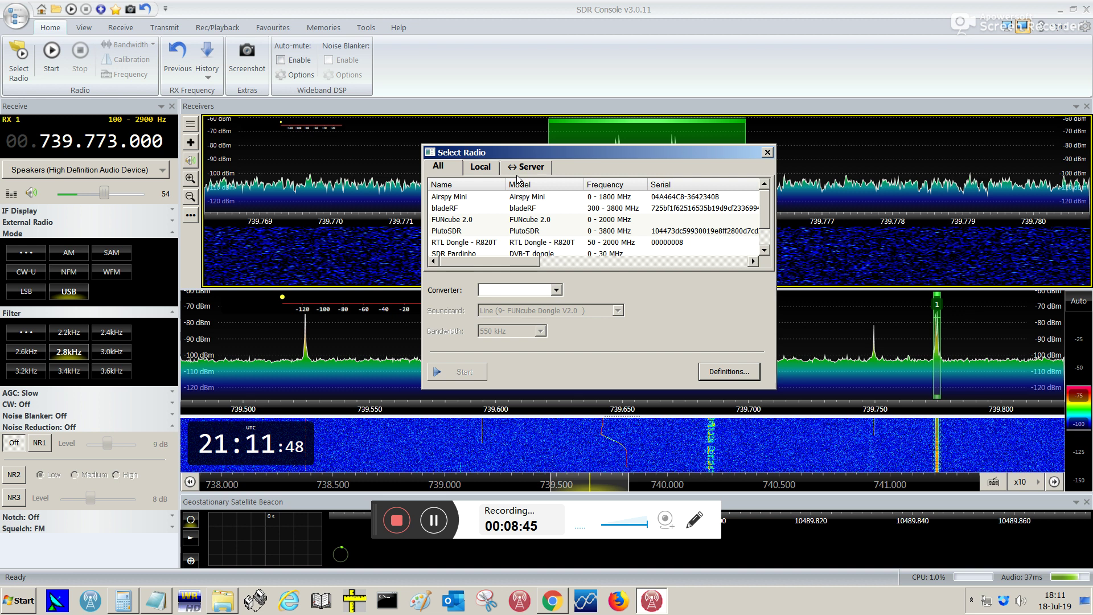
pyautogui.click(455, 231)
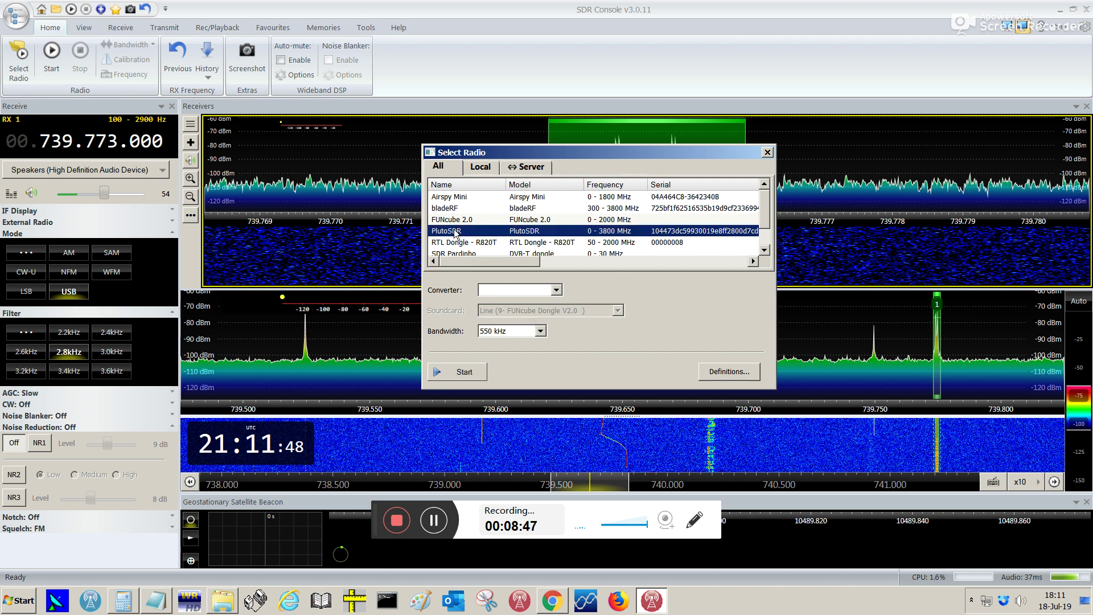
pyautogui.click(556, 291)
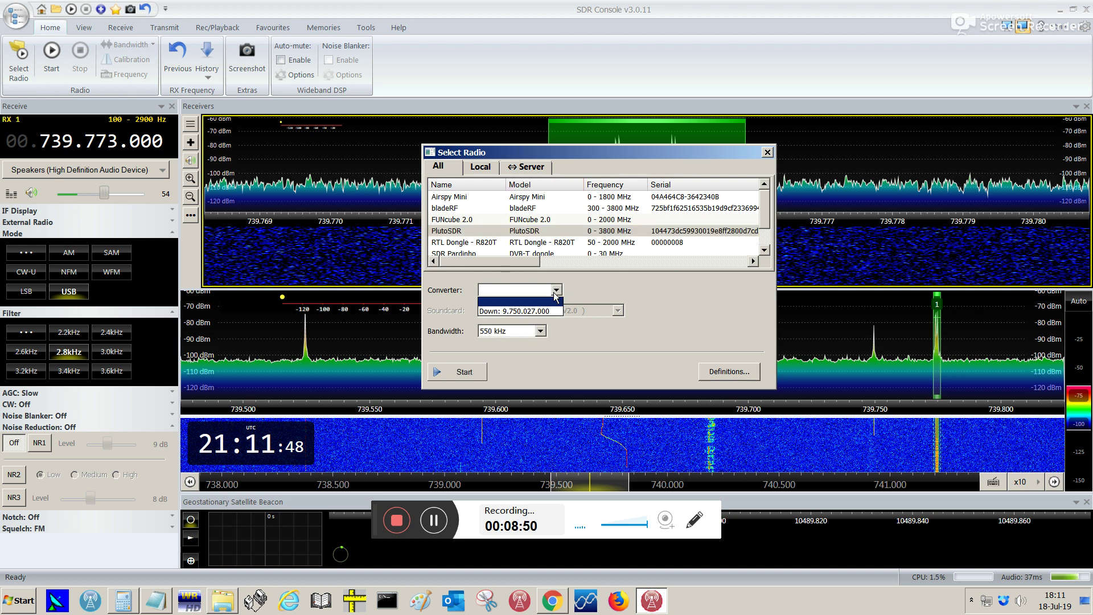
pyautogui.click(504, 311)
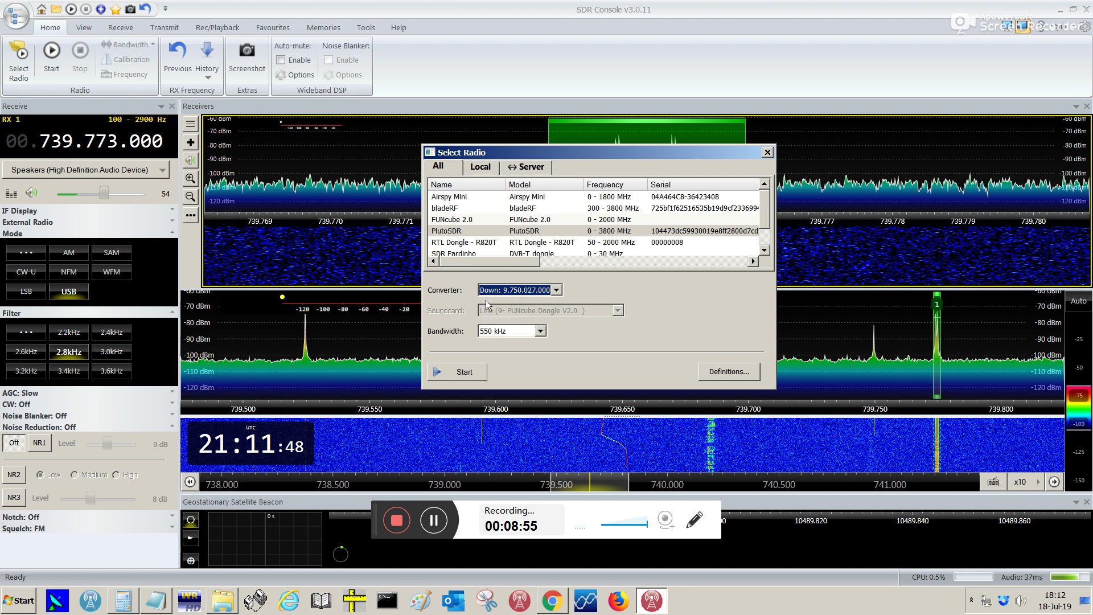
pyautogui.click(469, 378)
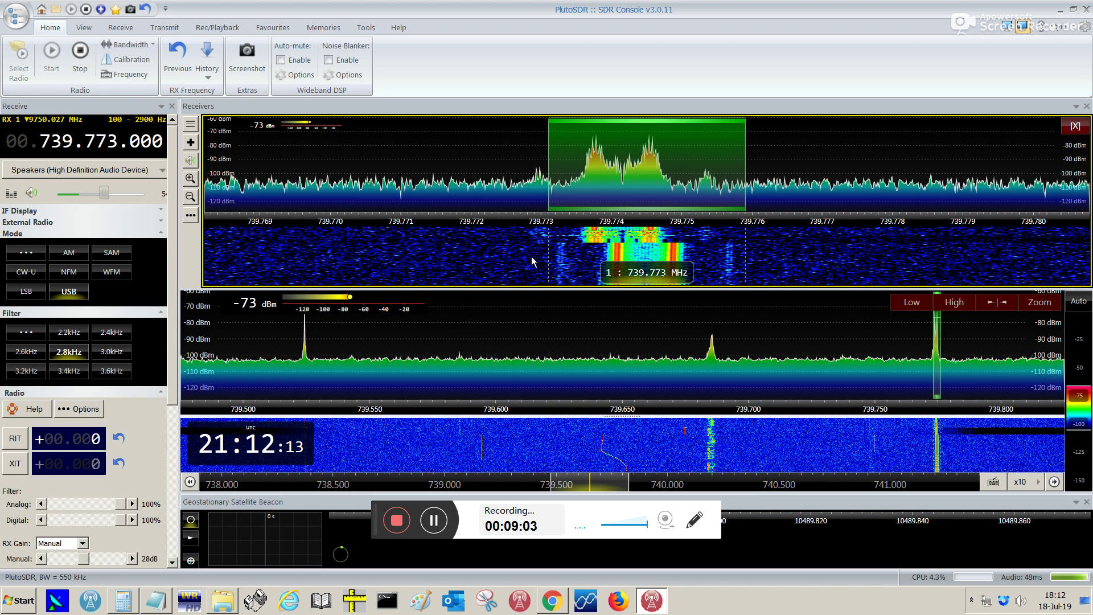
# - Shift the receiver slightly onto the strong signal, to 739.772.950
pyautogui.moveTo(654, 171)
pyautogui.mouseDown()
pyautogui.moveTo(620, 179)
pyautogui.moveTo(656, 178)
pyautogui.mouseUp()
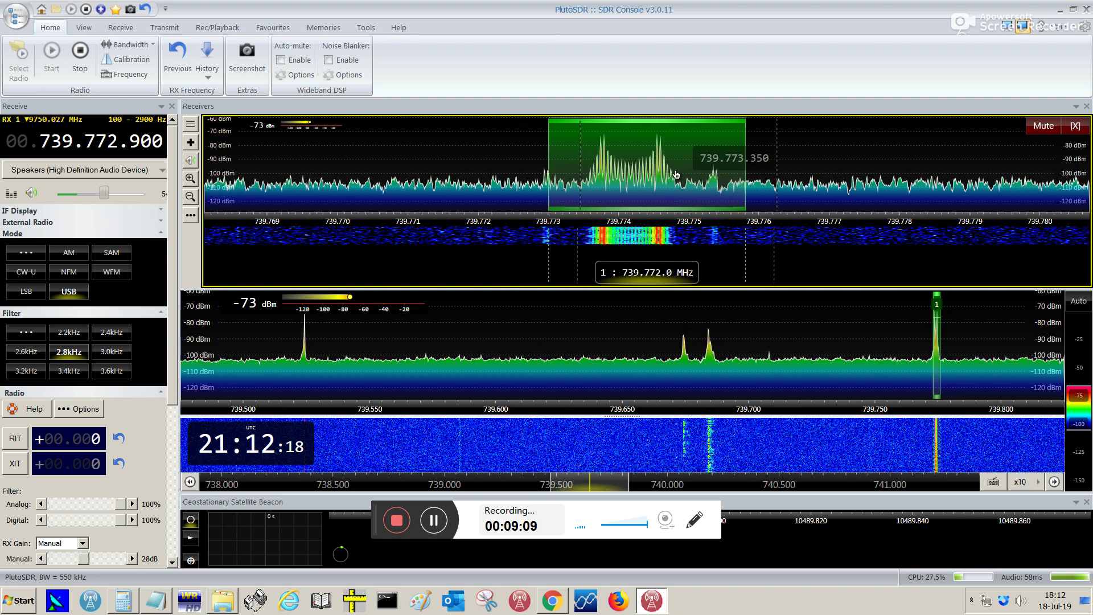
pyautogui.moveTo(626, 174); pyautogui.dragTo(626, 177)
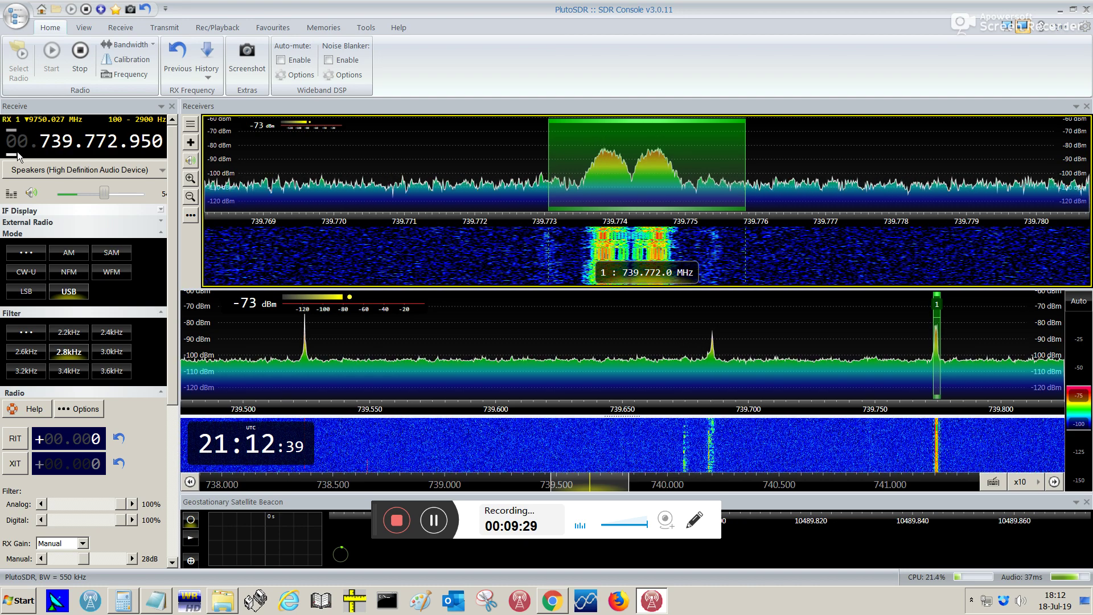
# - Retune the receiver from the intermediate frequency to the true downlink frequency 10.489.772.950
pyautogui.scroll(1, 17, 152)
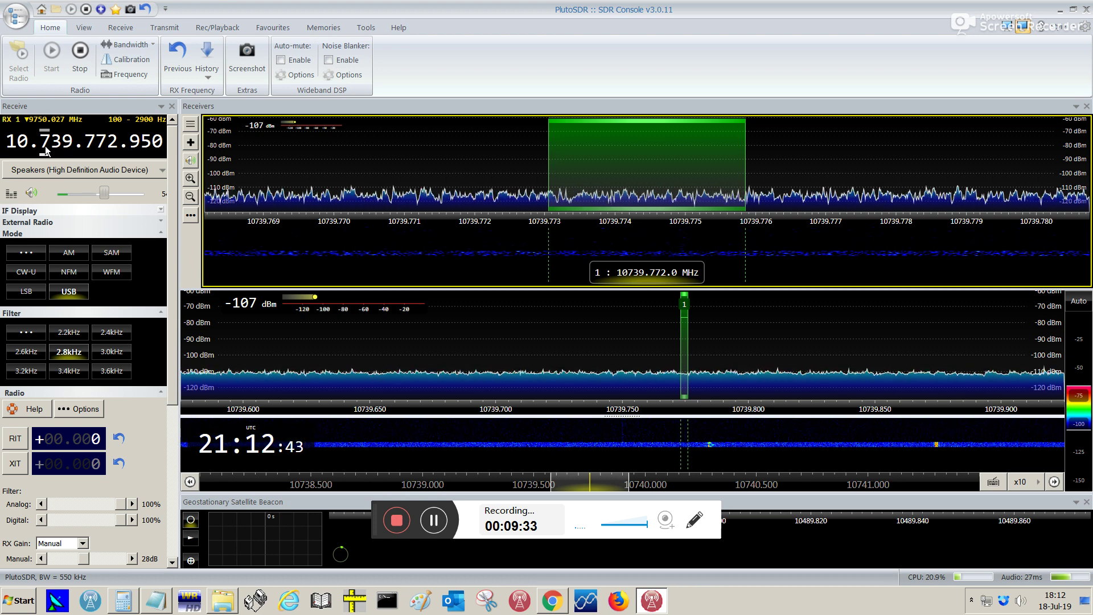
pyautogui.scroll(-1, 46, 150)
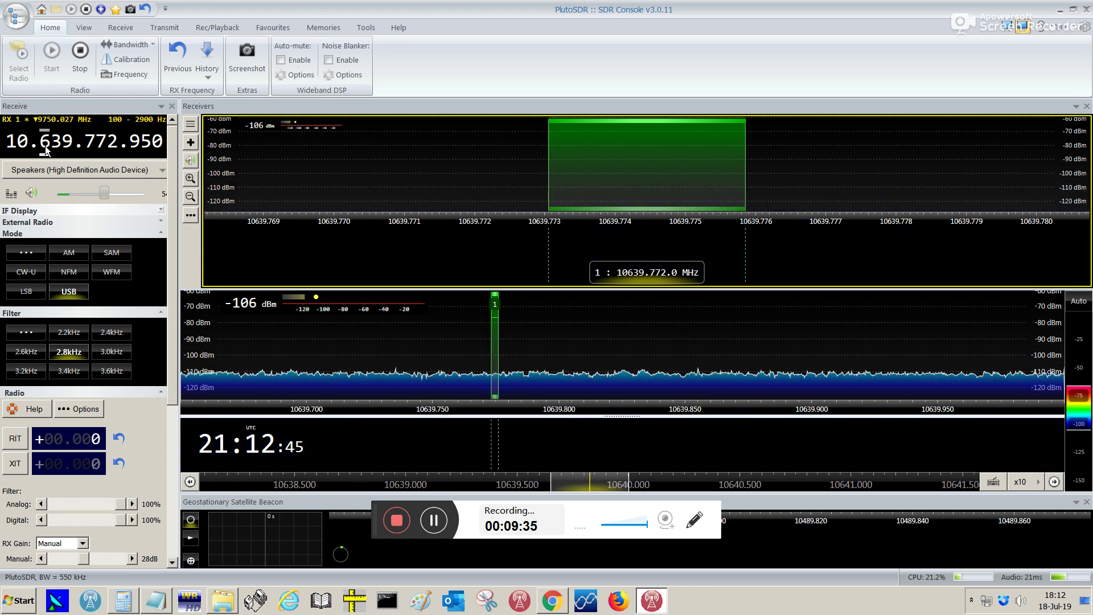
pyautogui.scroll(-2, 46, 149)
pyautogui.scroll(2, 53, 146)
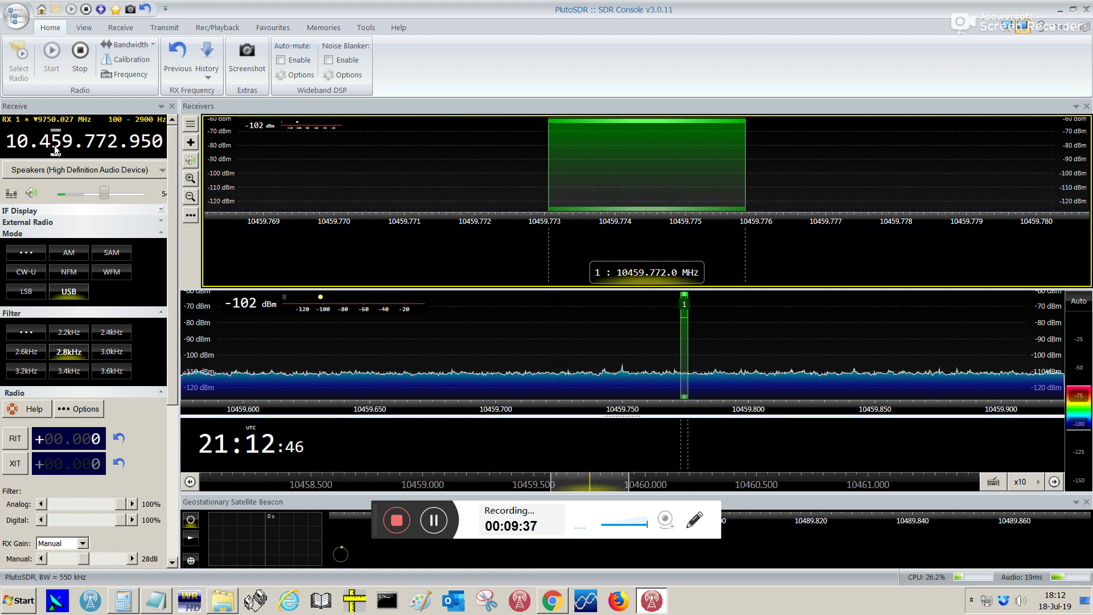
pyautogui.scroll(3, 54, 145)
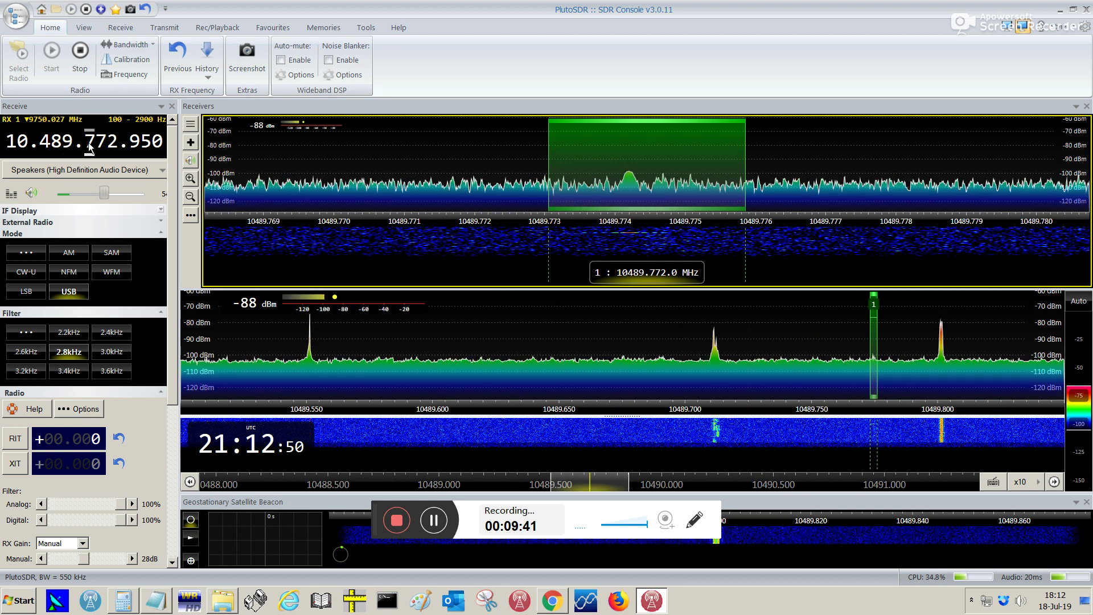
# - Tune the receiver onto the strong beacon signal near 10489.800 MHz, at 10.489.799.950
pyautogui.scroll(1, 89, 147)
pyautogui.scroll(-4, 101, 142)
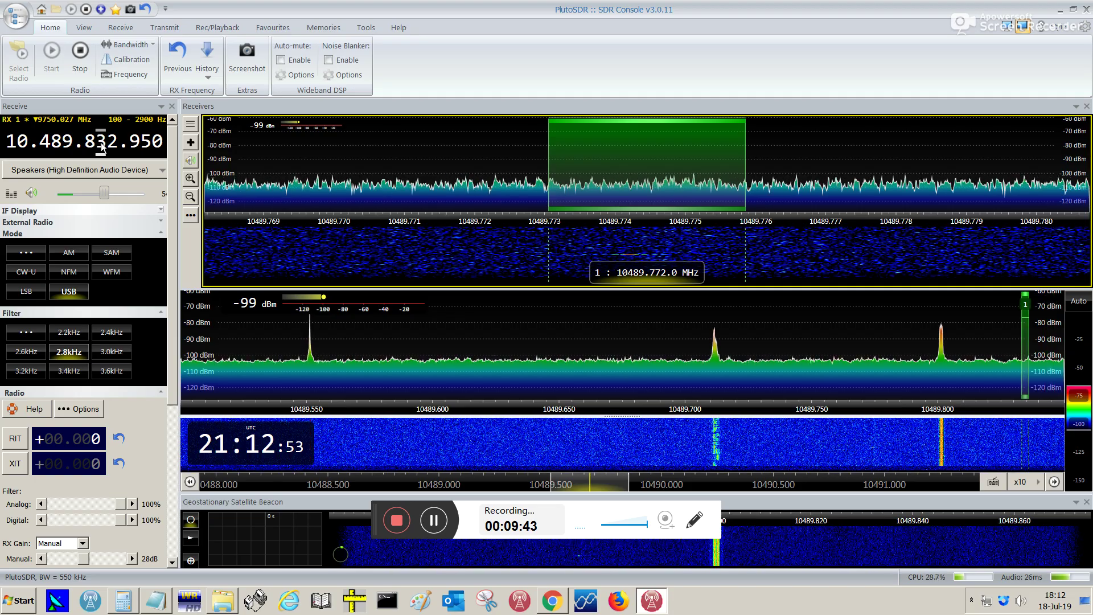
pyautogui.scroll(-3, 101, 142)
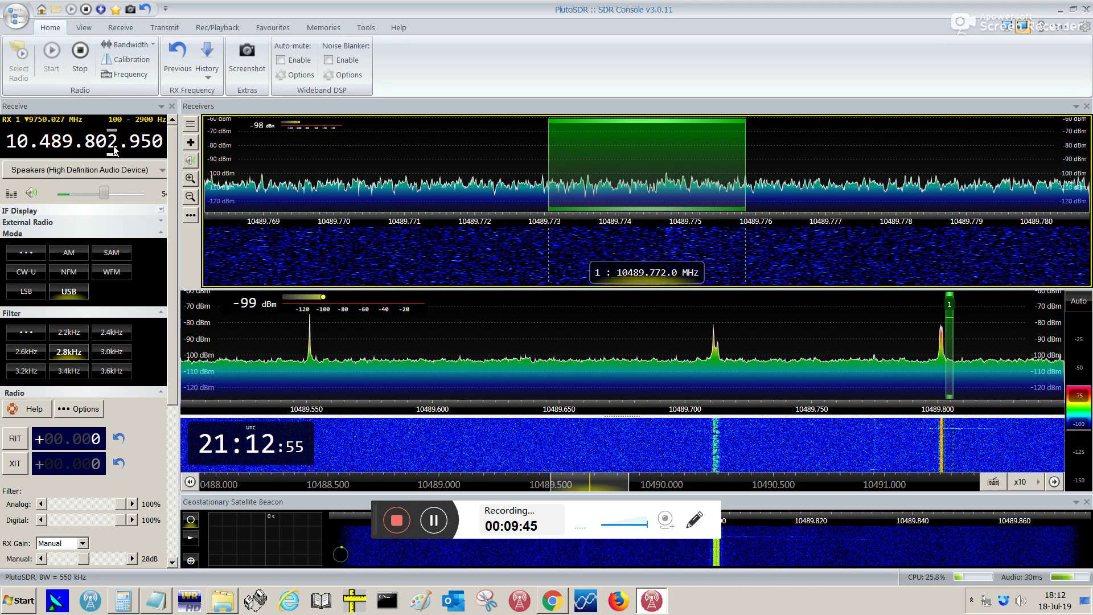
pyautogui.scroll(-2, 114, 146)
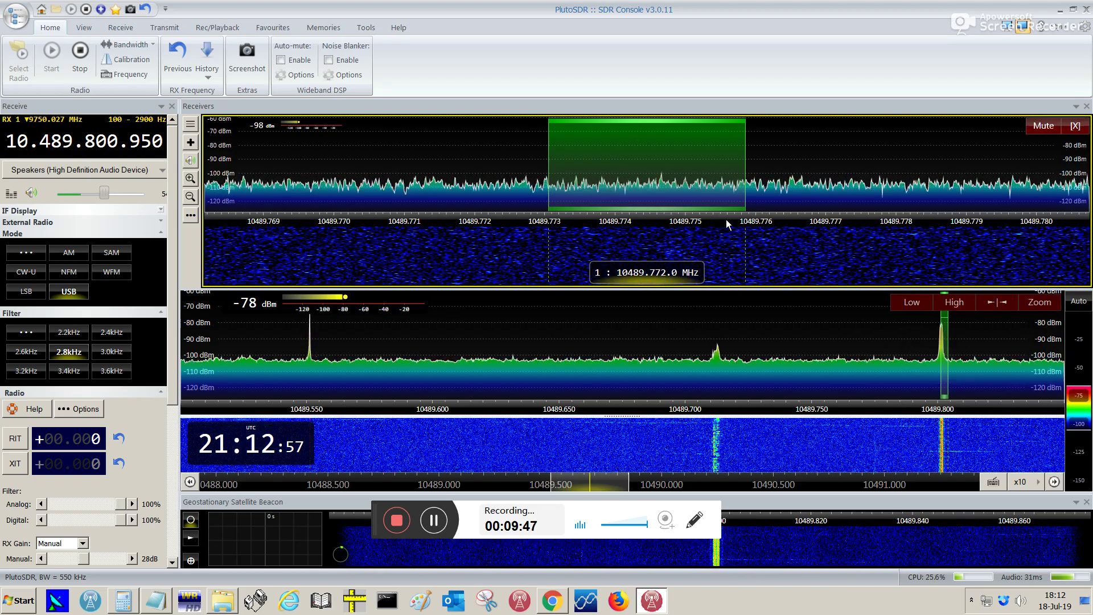
pyautogui.moveTo(712, 199)
pyautogui.mouseDown()
pyautogui.moveTo(563, 190)
pyautogui.moveTo(592, 211)
pyautogui.mouseUp()
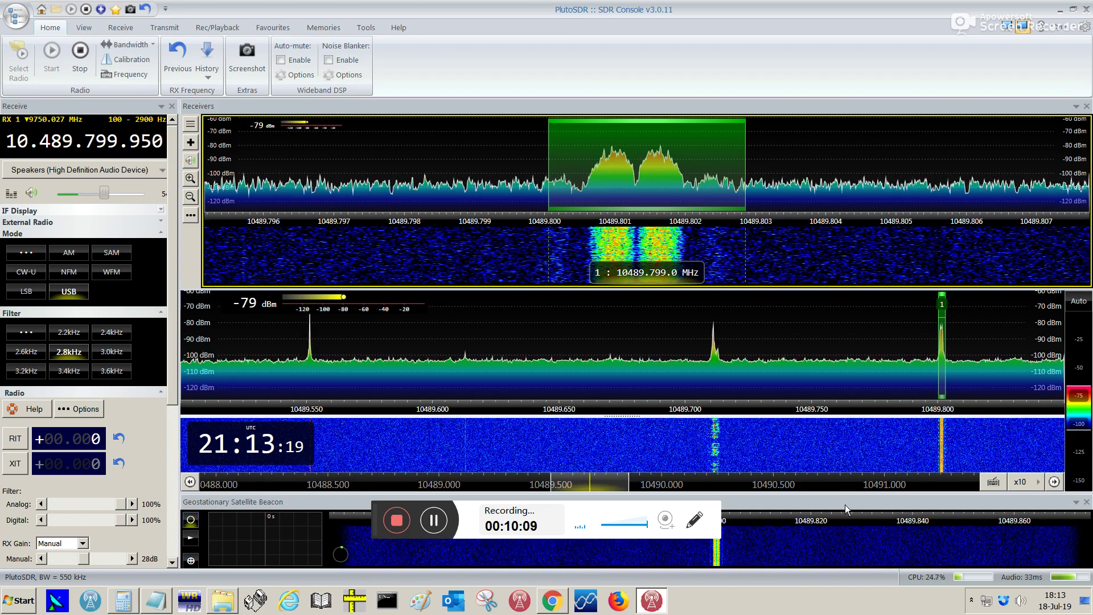
# - Adjust the height of the Geostationary Satellite Beacon pane and start beacon tracking on the strong signal near 10489.801 MHz
pyautogui.moveTo(845, 505); pyautogui.dragTo(642, 458)
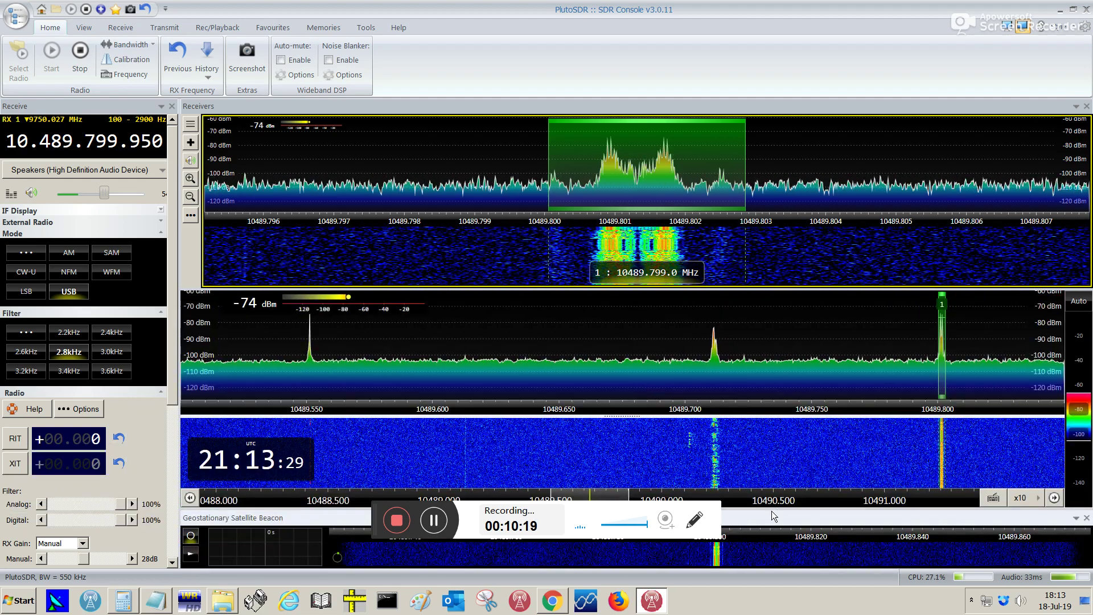
pyautogui.moveTo(771, 510); pyautogui.dragTo(740, 493)
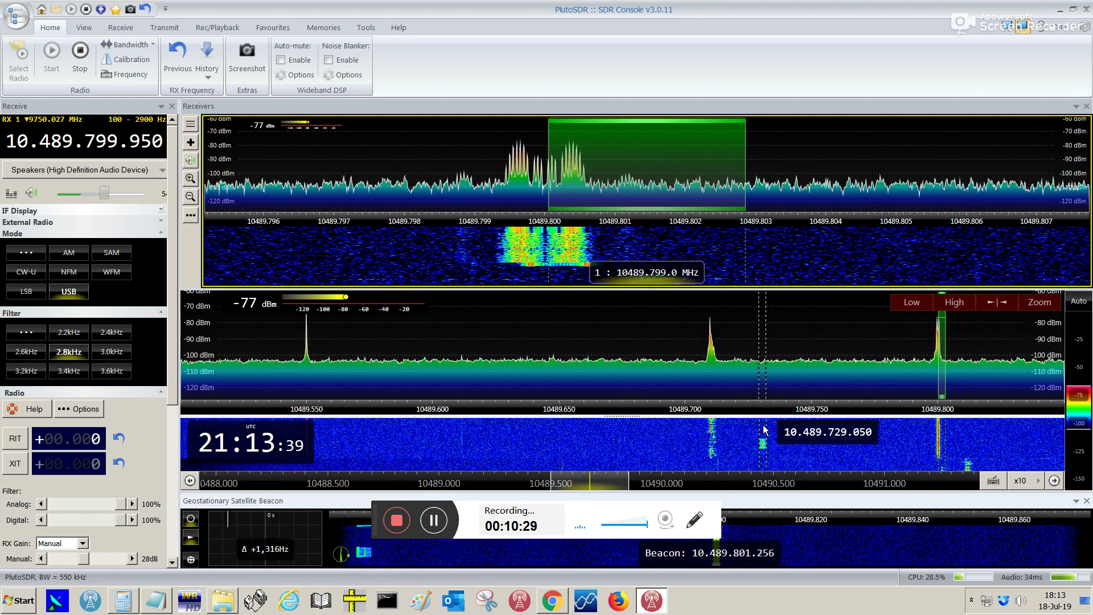
# - Tune the receiver onto the voice signal near 10489.710 MHz and fine-tune it to 10.489.709.200
pyautogui.click(712, 470)
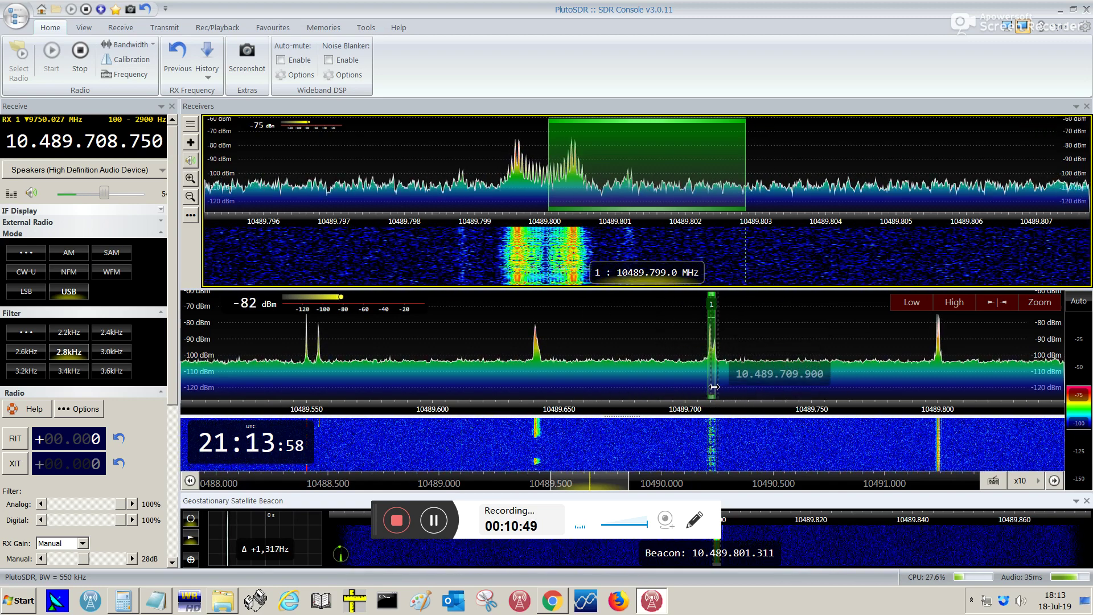
pyautogui.scroll(-2, 715, 387)
pyautogui.scroll(3, 714, 391)
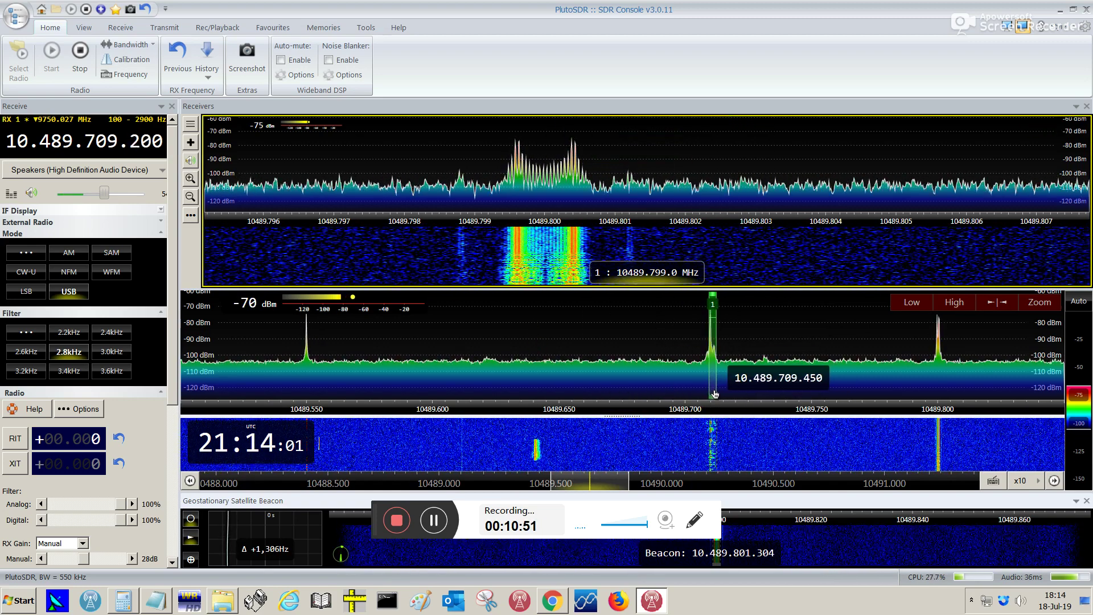
pyautogui.scroll(1, 714, 393)
pyautogui.scroll(-1, 715, 395)
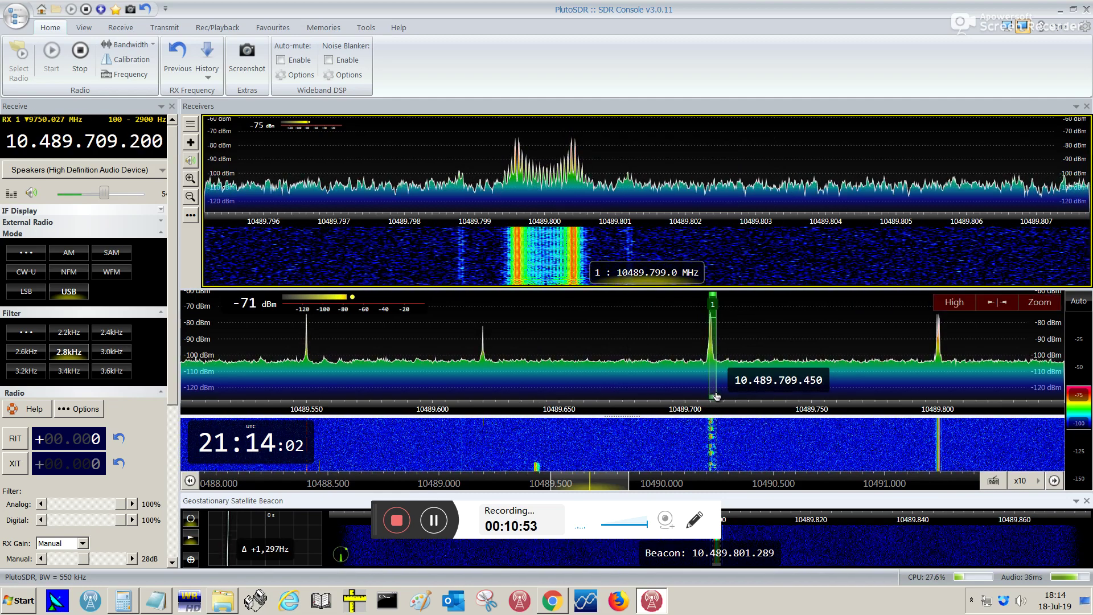
pyautogui.scroll(2, 716, 396)
pyautogui.scroll(-2, 715, 396)
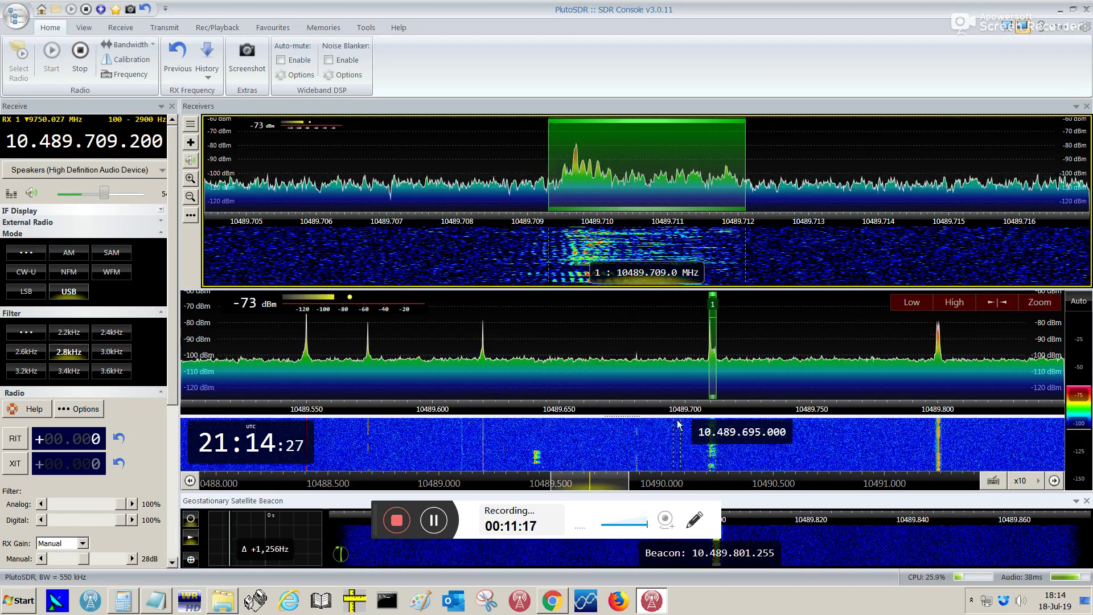
# - Tune the receiver to the narrow carrier near 10489.550 MHz and fine-tune it to 10.489.548.750
pyautogui.click(306, 396)
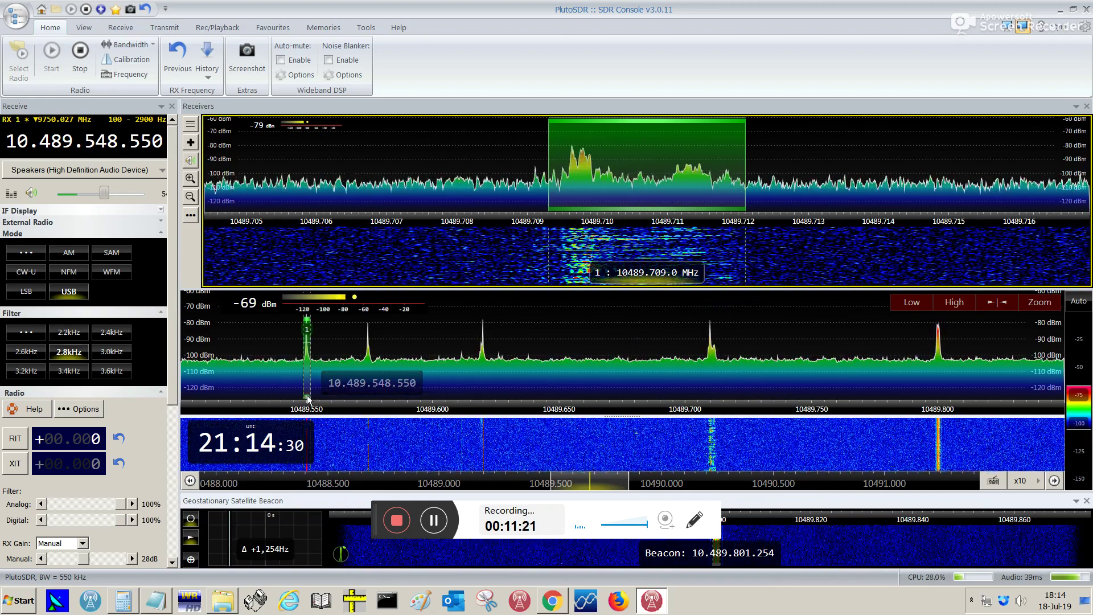
pyautogui.scroll(1, 631, 166)
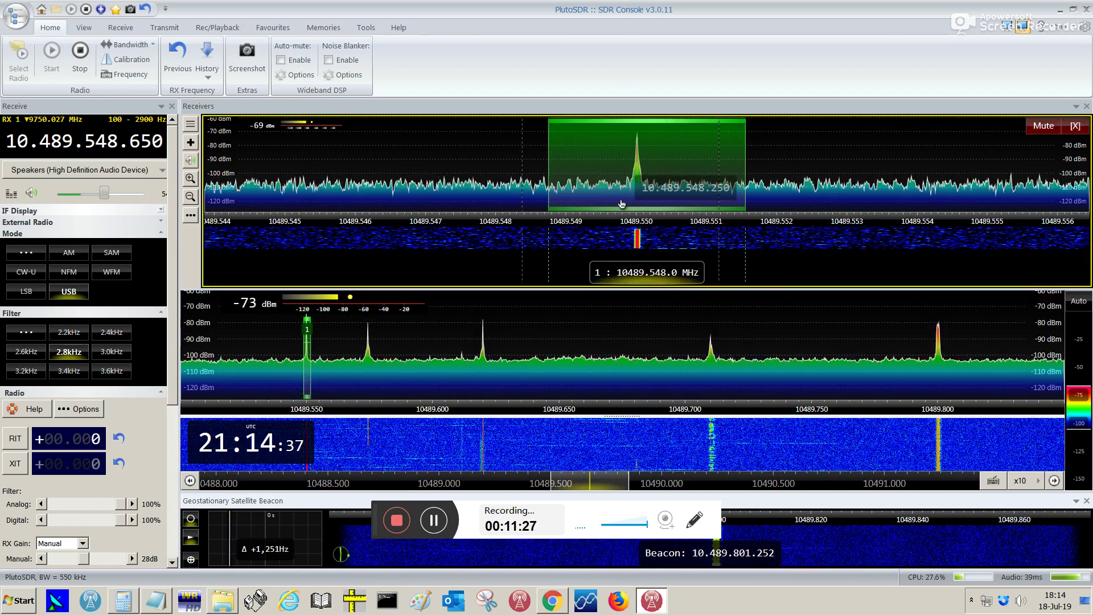
pyautogui.moveTo(667, 180); pyautogui.dragTo(715, 200)
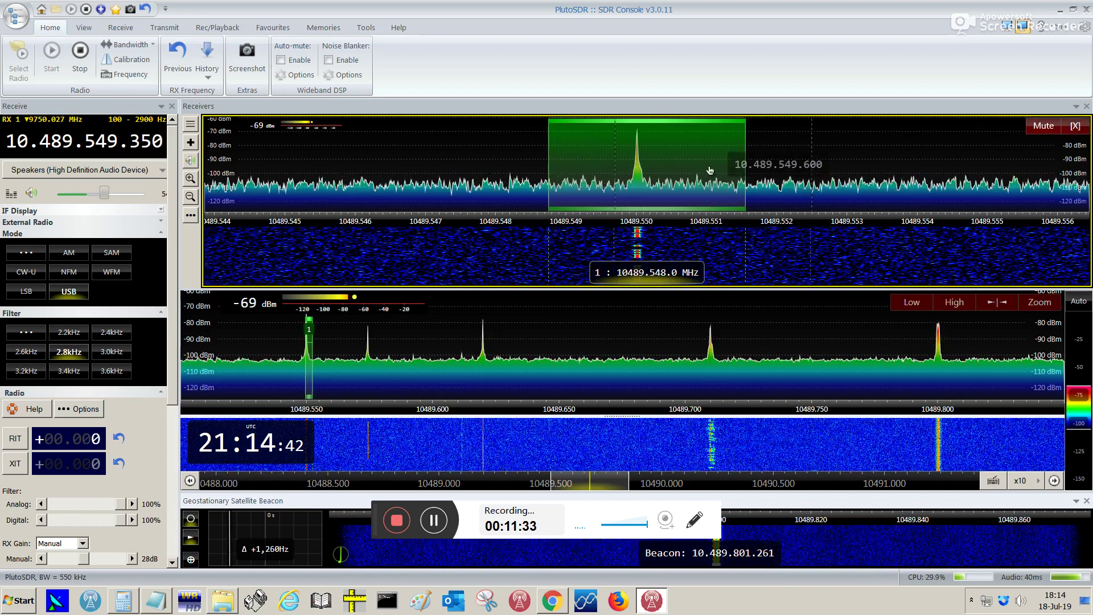
pyautogui.click(672, 181)
pyautogui.scroll(-1, 673, 171)
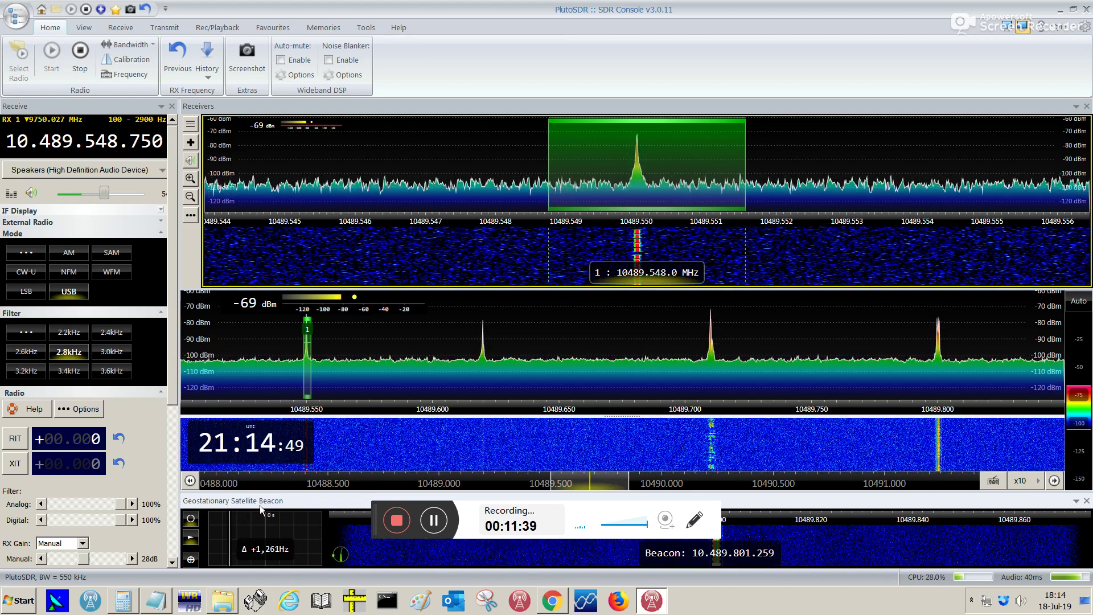
# - Bring up the view options that control the additional panes, including Geostationary Beacon
pyautogui.click(76, 31)
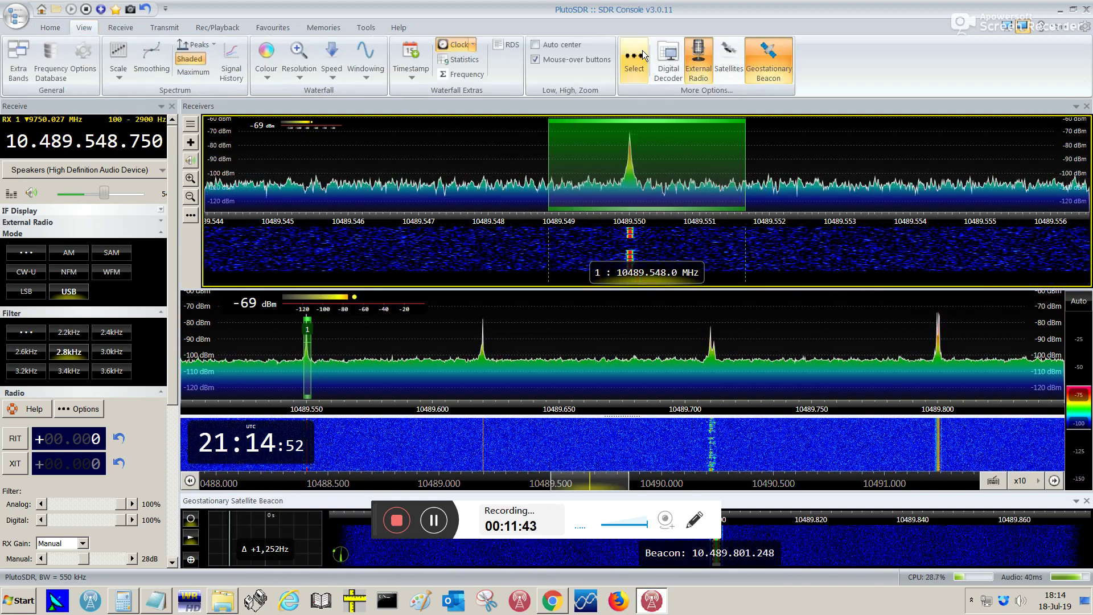